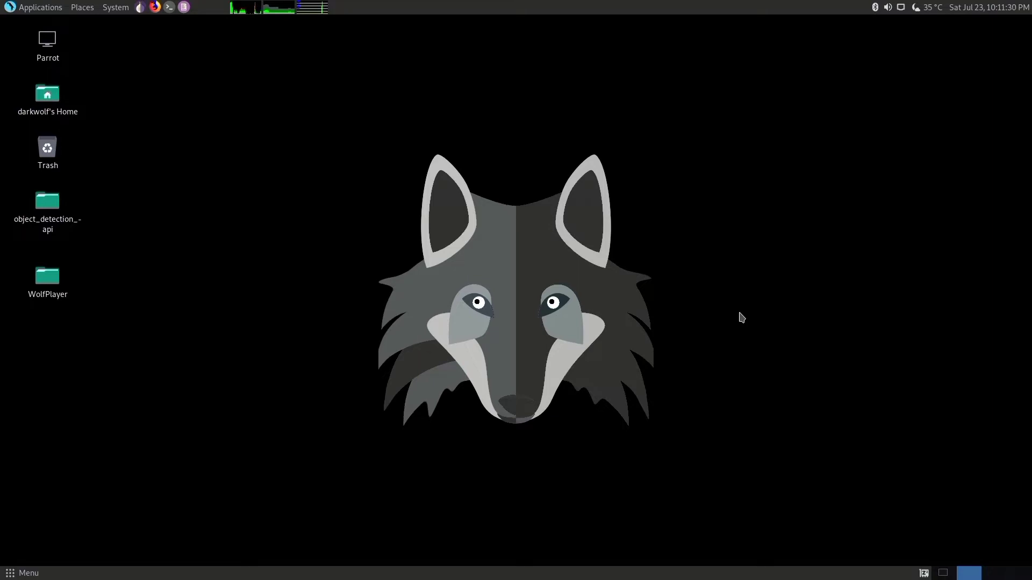
- Open a terminal and launch the Opera browser with the command opera
key(ctrl+alt+t)
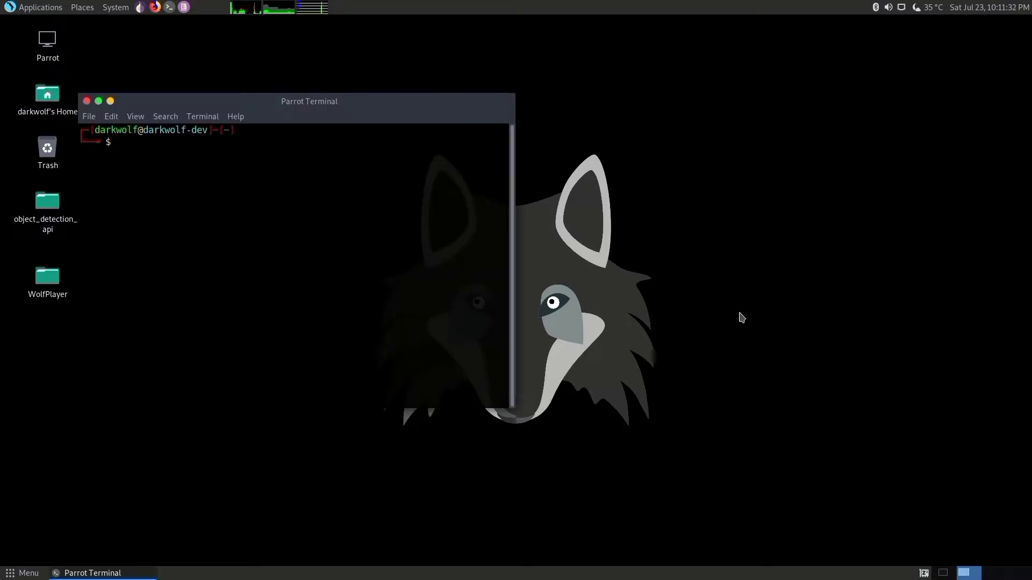
text(opera)
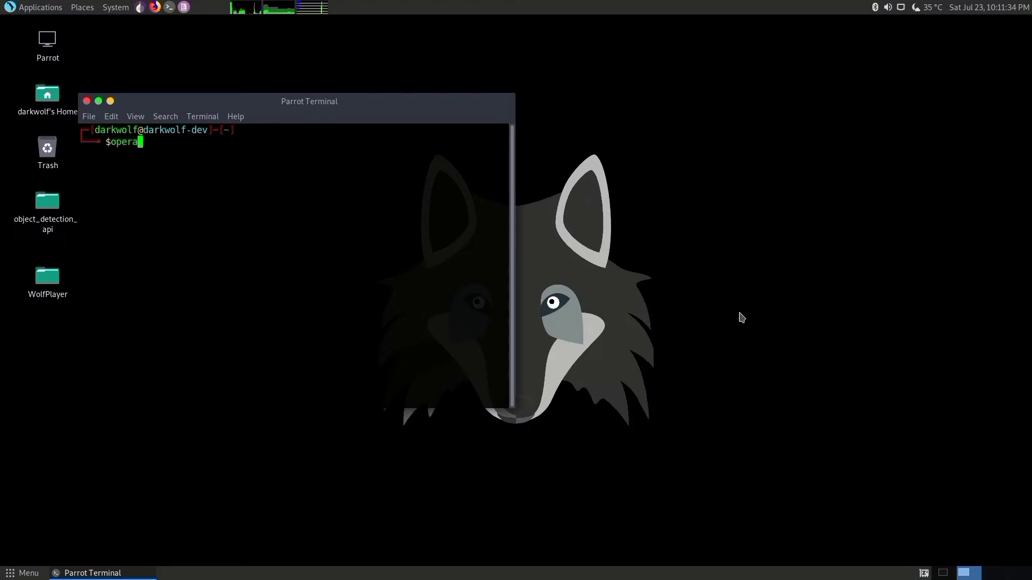
key(Return)
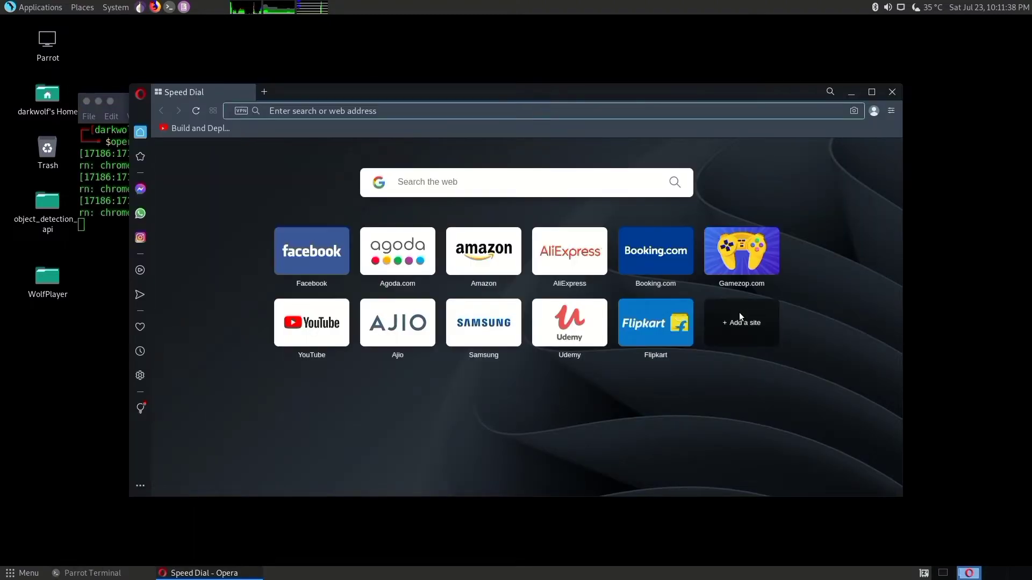
- Search the web for "jetbrains toolbox download" and maximize the browser window
text(je)
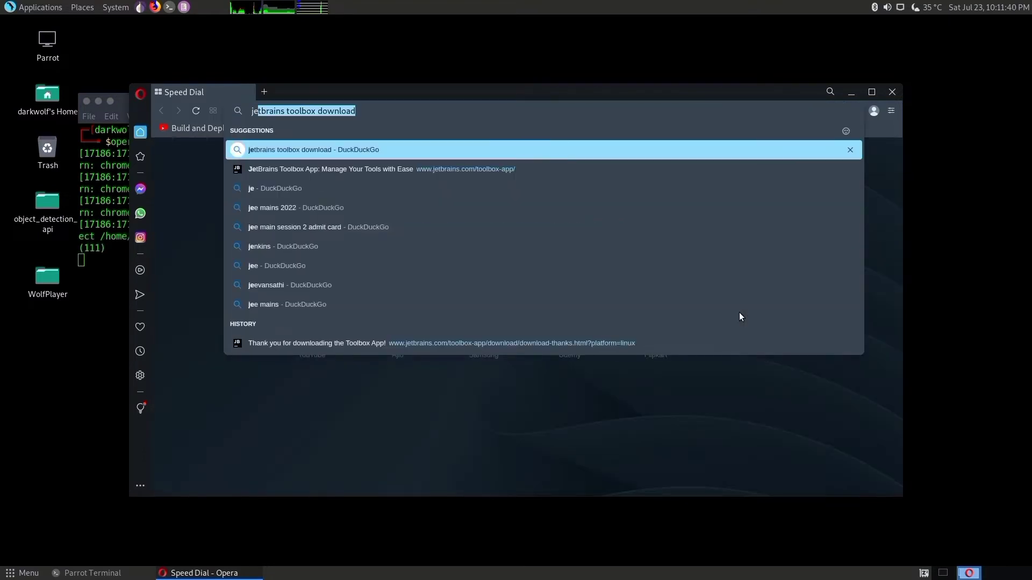
key(Right)
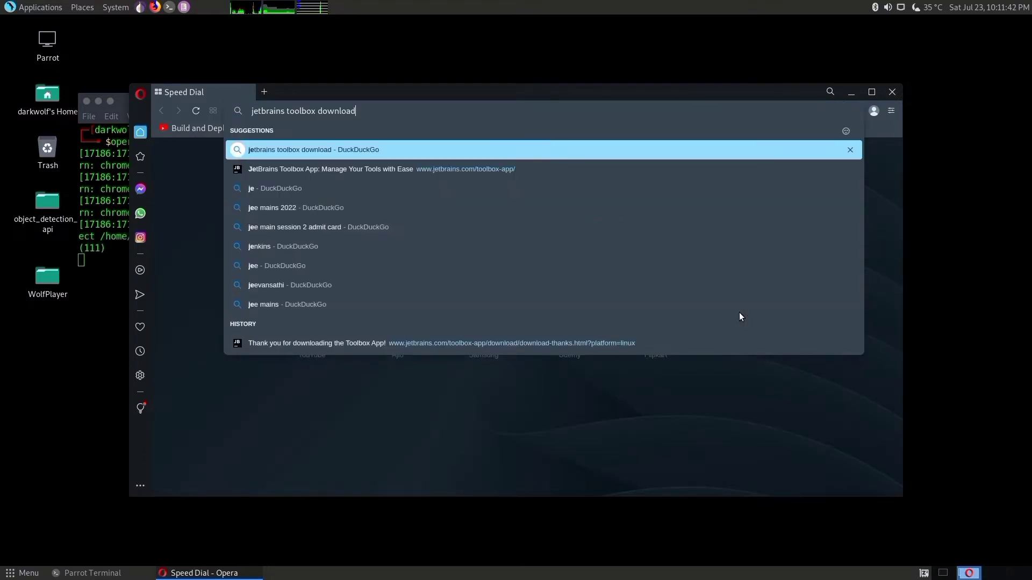
key(Return)
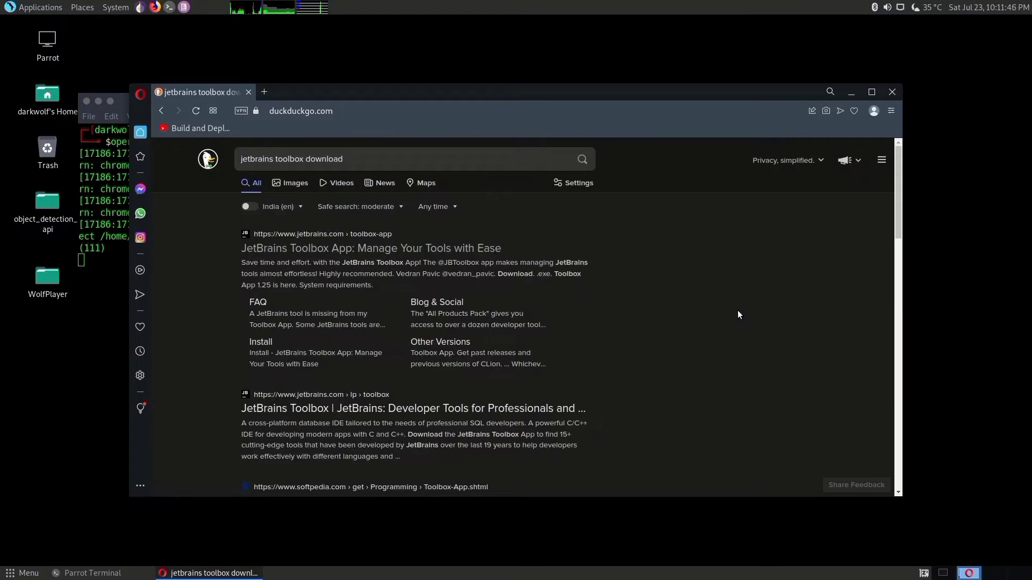
click(870, 93)
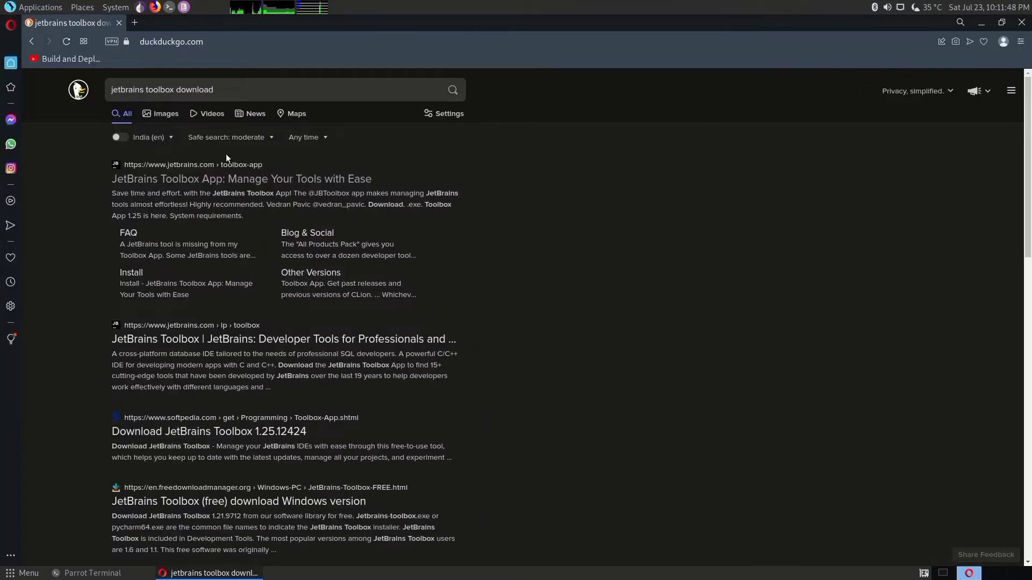
- Download the JetBrains Toolbox App as .tar.gz from the official JetBrains site and show the file in the Downloads folder
click(175, 185)
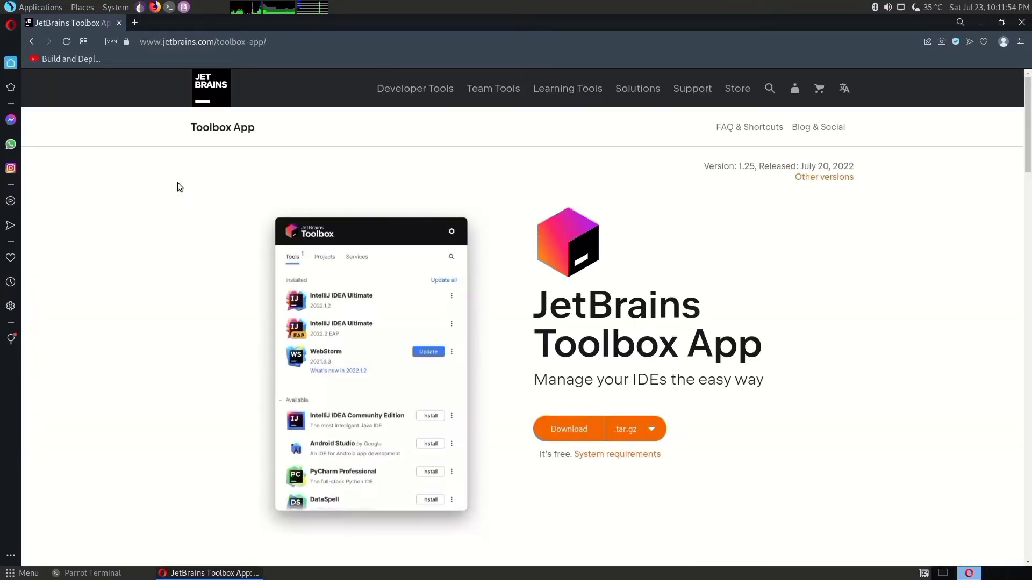
click(568, 433)
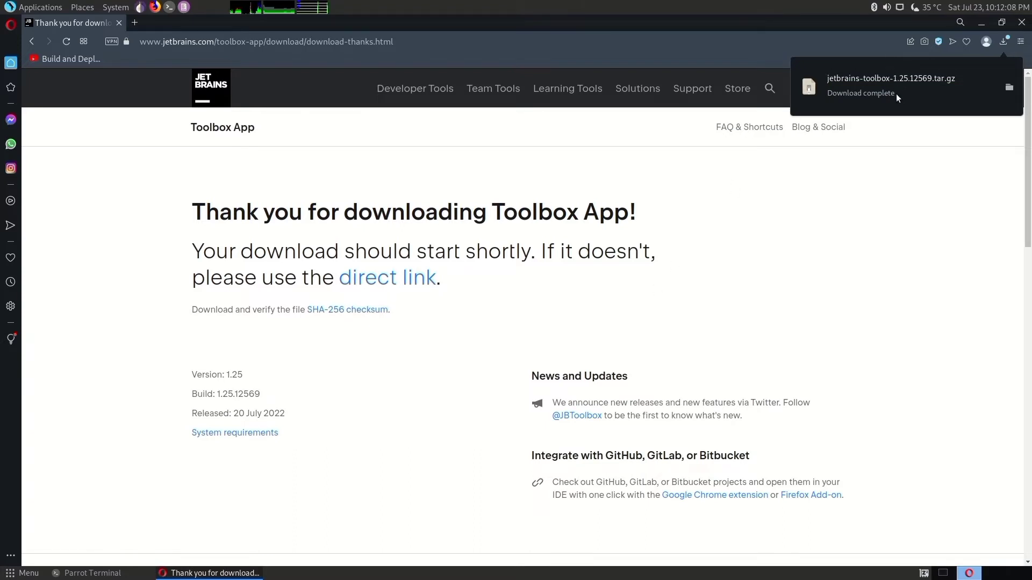
click(1009, 88)
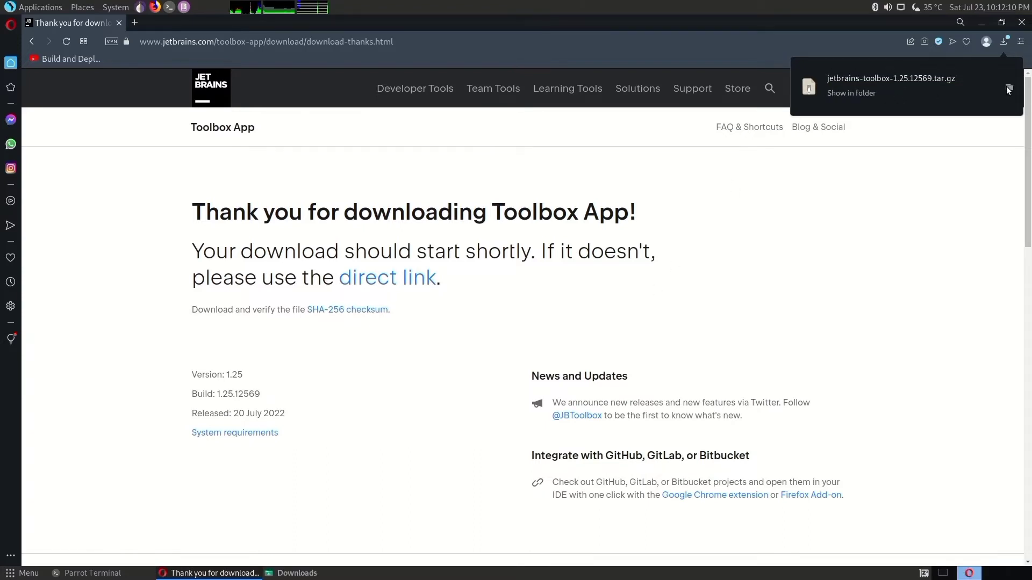
click(297, 573)
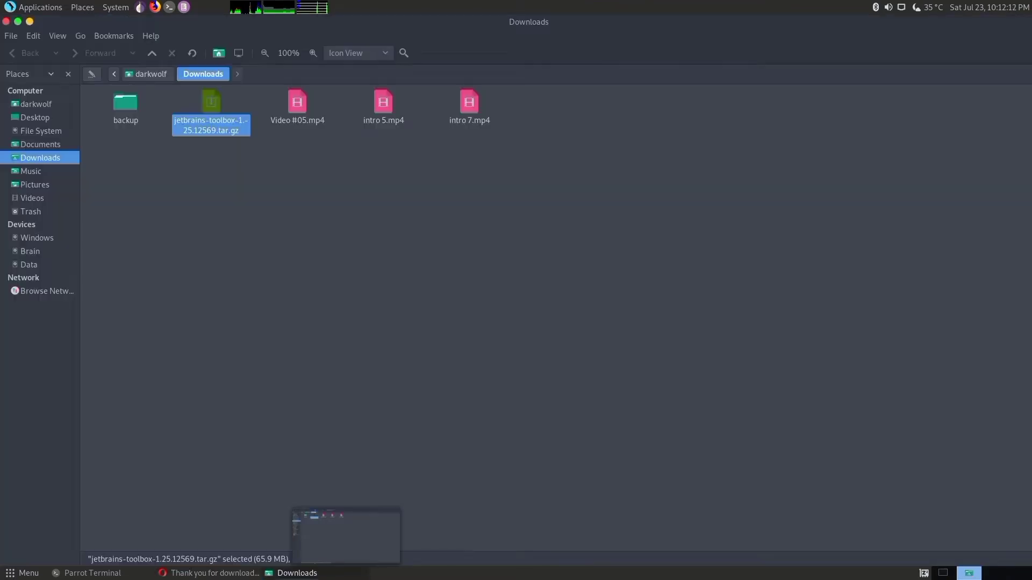
- Extract the jetbrains-toolbox-1.25.12569 folder from the downloaded archive into Downloads and close the archive manager
click(223, 196)
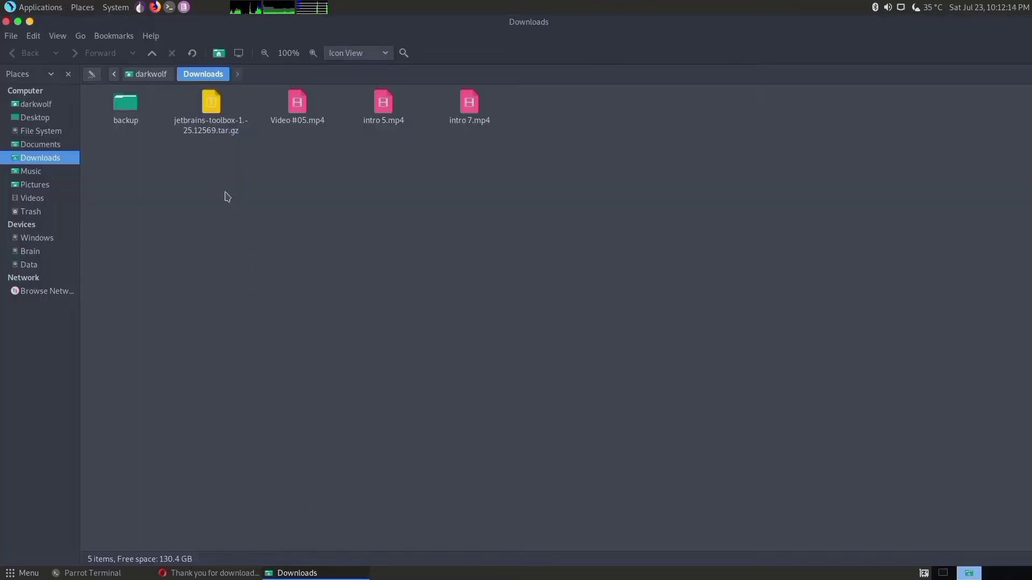
double_click(209, 123)
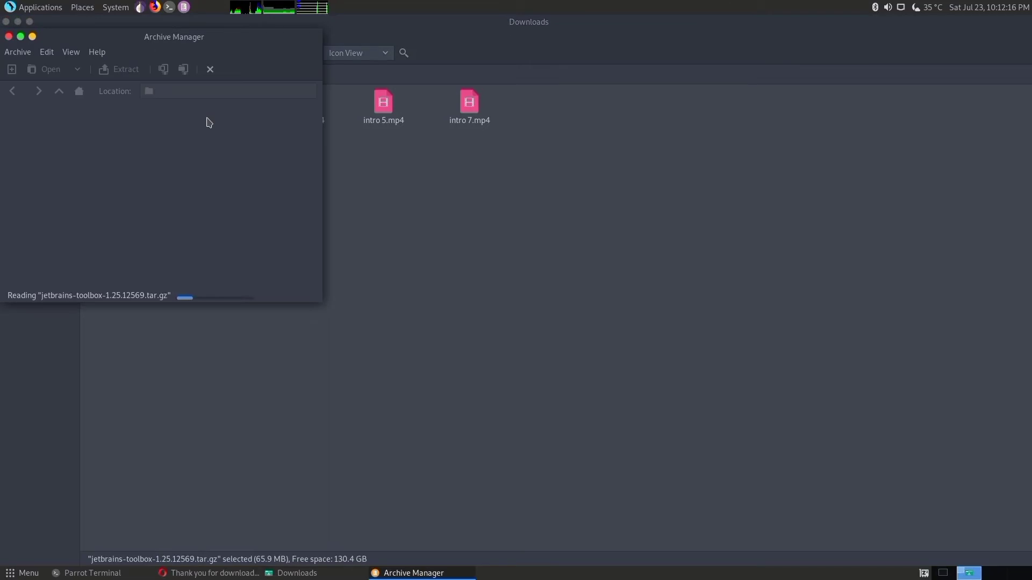
drag(151, 37, 284, 104)
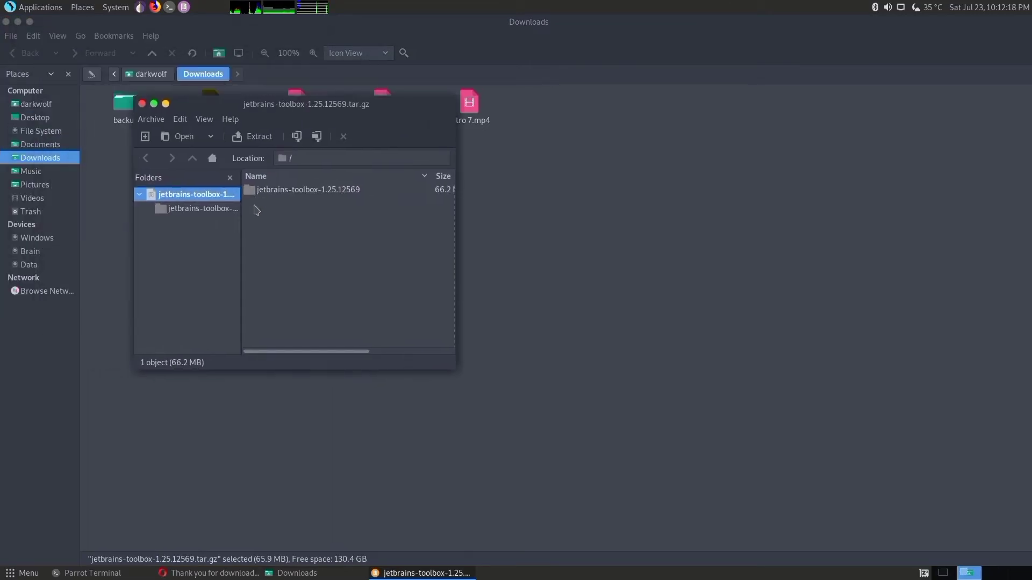
click(261, 195)
click(250, 138)
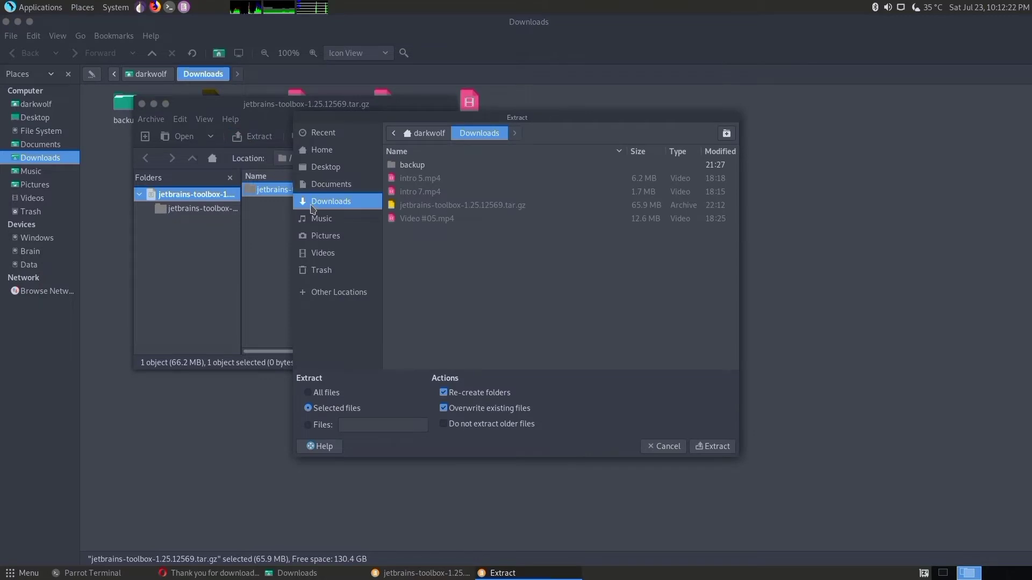
click(717, 447)
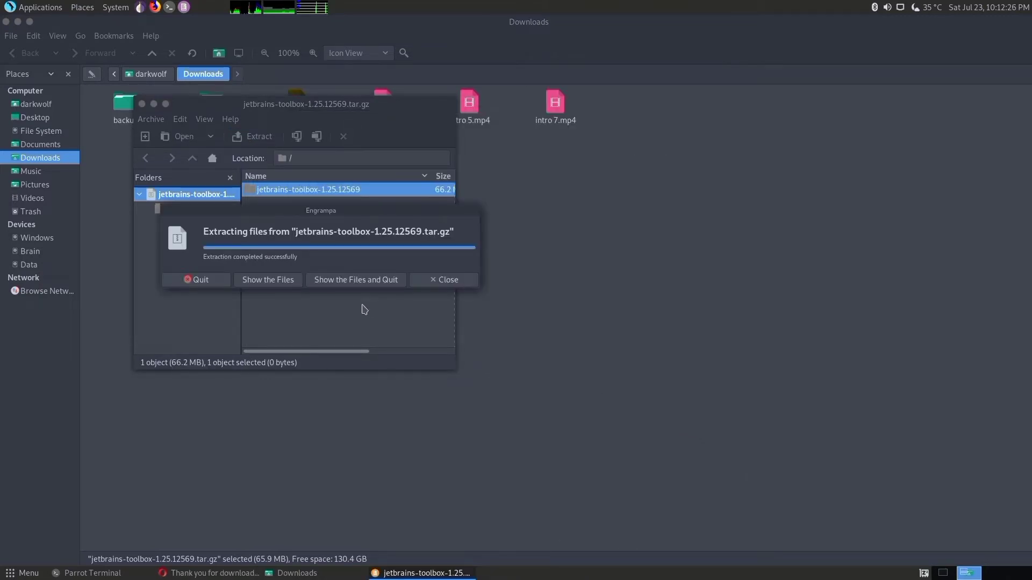
click(445, 280)
click(142, 103)
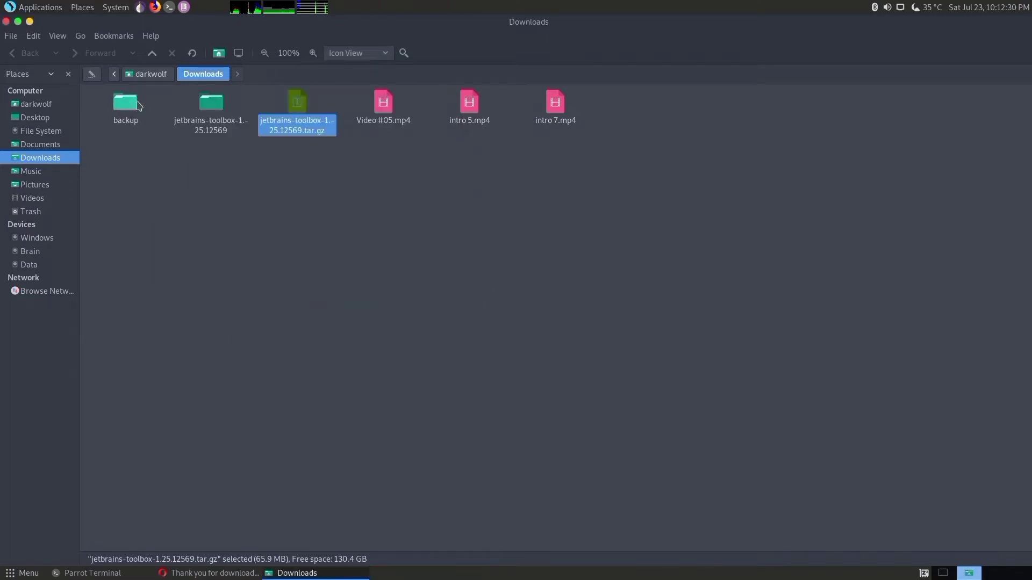
- Run the jetbrains-toolbox executable from the extracted jetbrains-toolbox-1.25.12569 folder
click(213, 112)
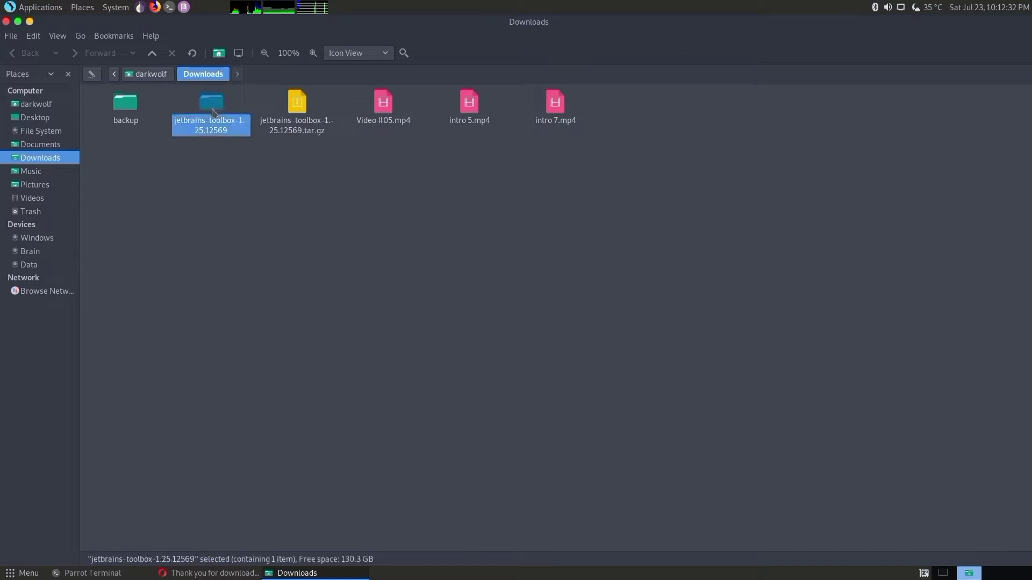
double_click(211, 115)
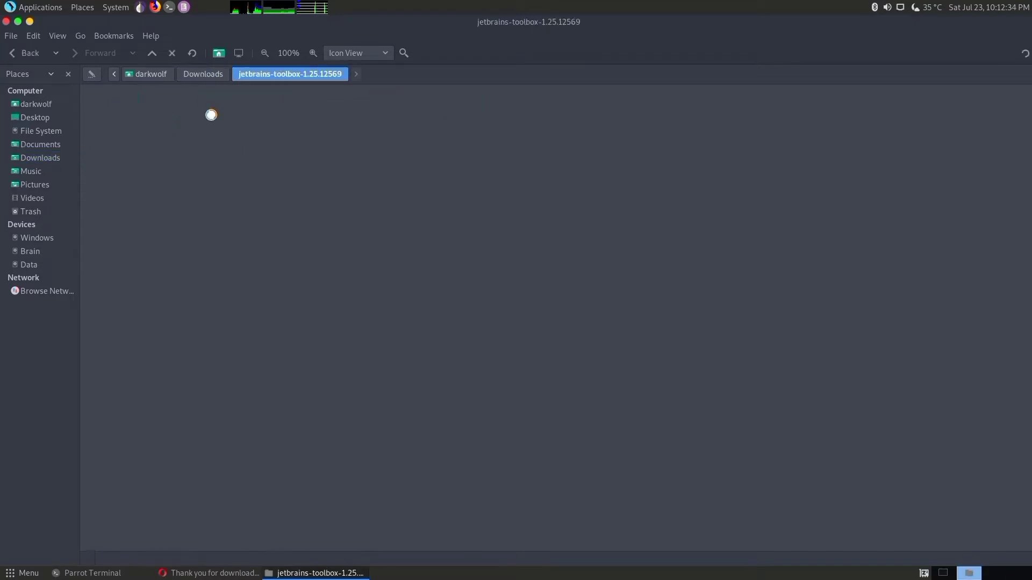
click(126, 113)
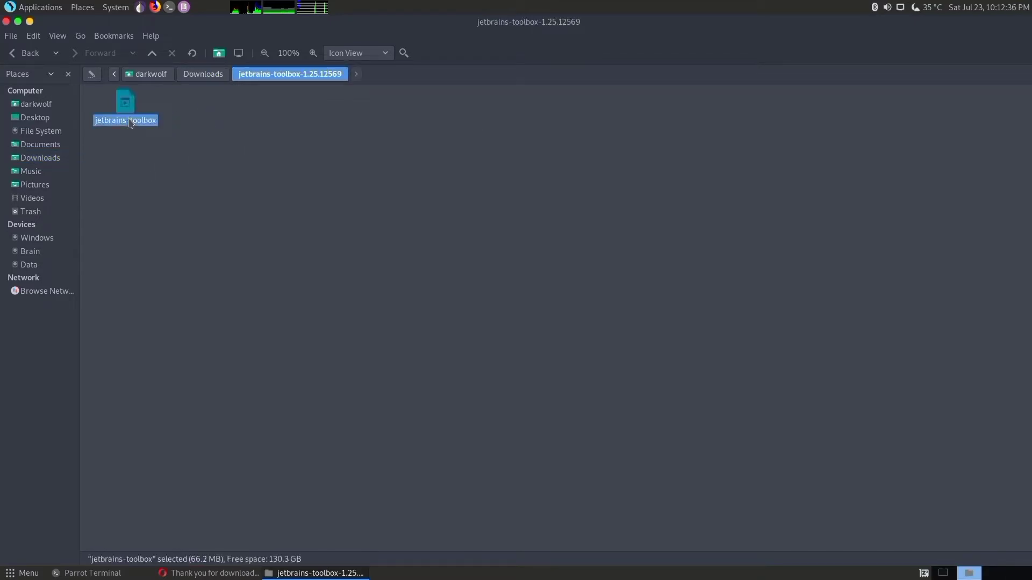
right_click(126, 113)
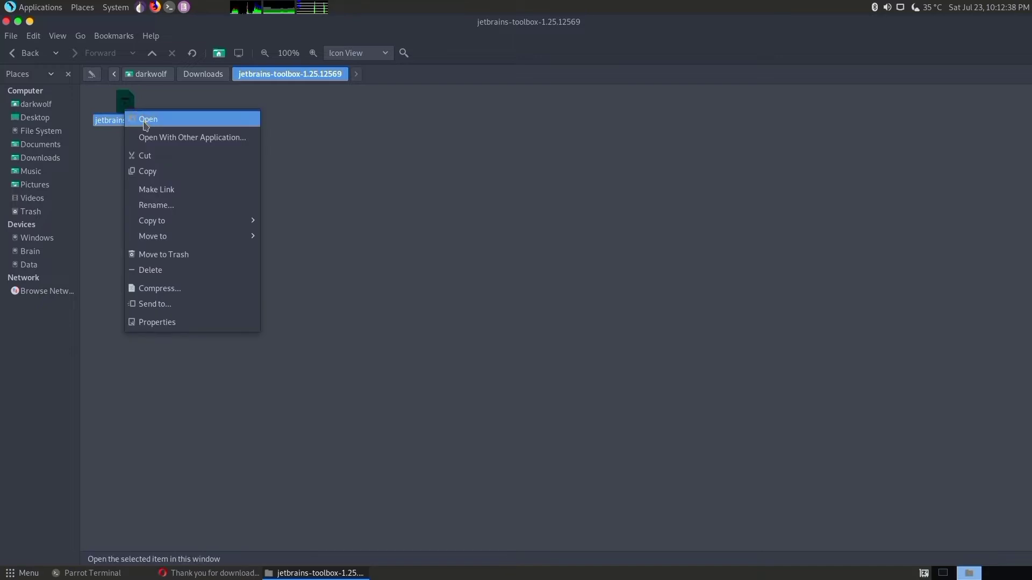
click(152, 123)
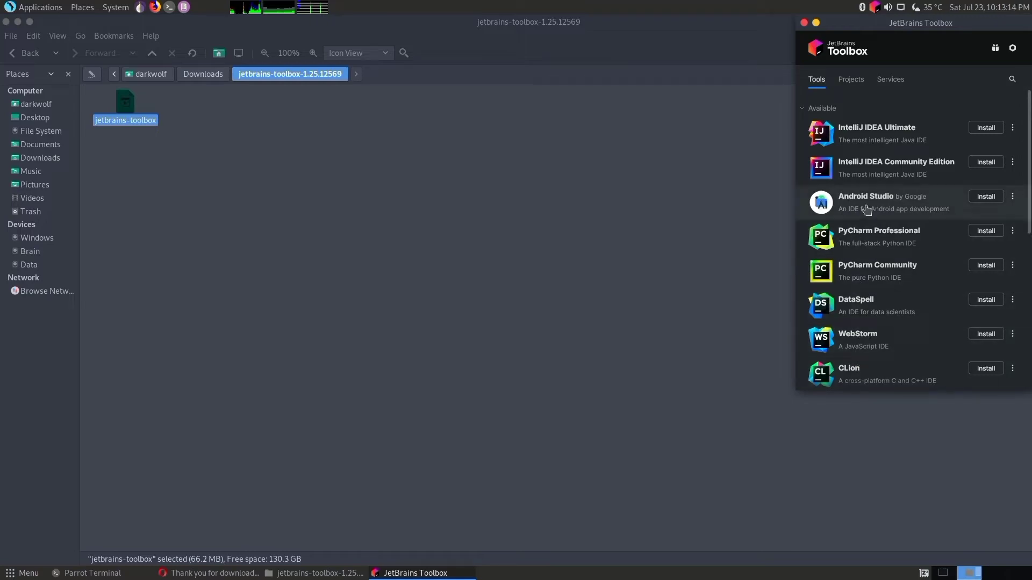
- Install Android Studio from the list of available tools in JetBrains Toolbox and launch it
scroll(866, 209, down, 5)
scroll(866, 209, up, 5)
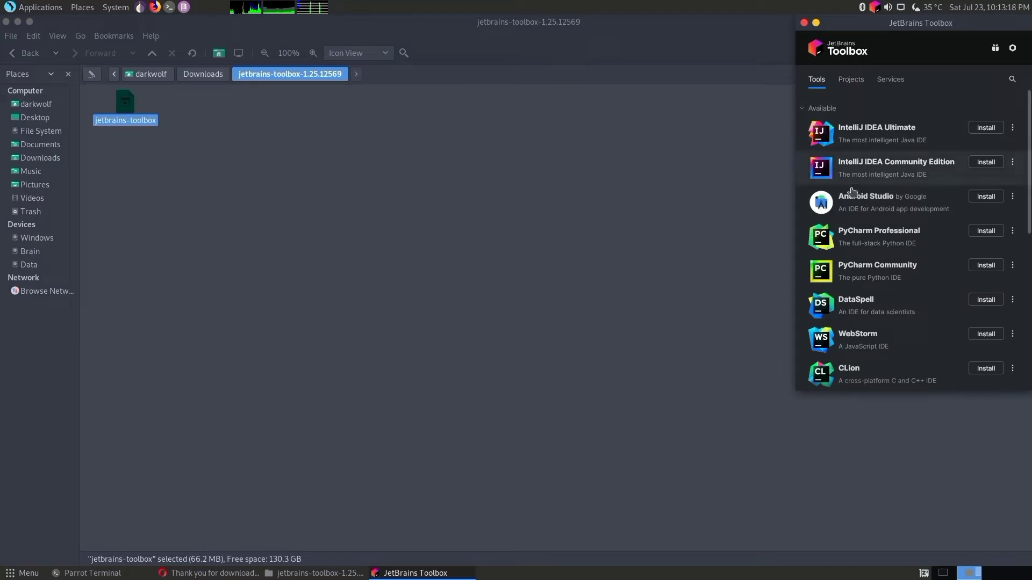
click(988, 197)
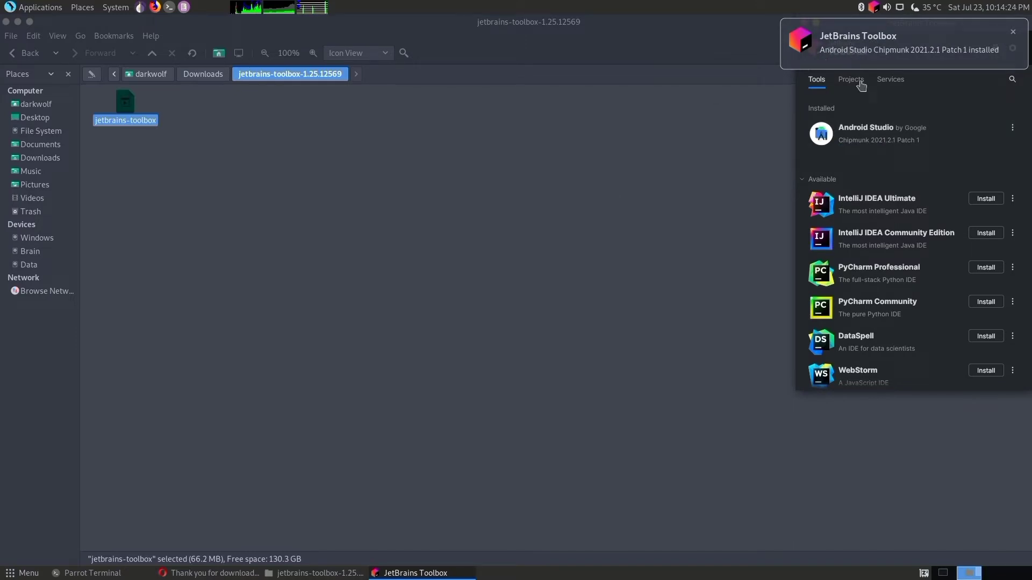
click(868, 131)
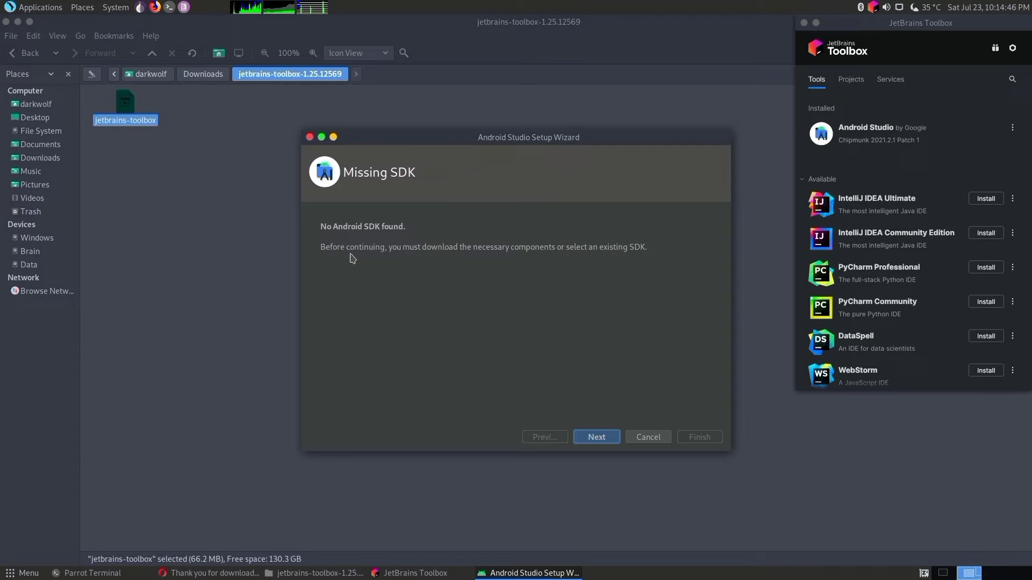
- Review the SDK component descriptions in the setup wizard and continue with Android SDK and API 33 at the default location
click(597, 438)
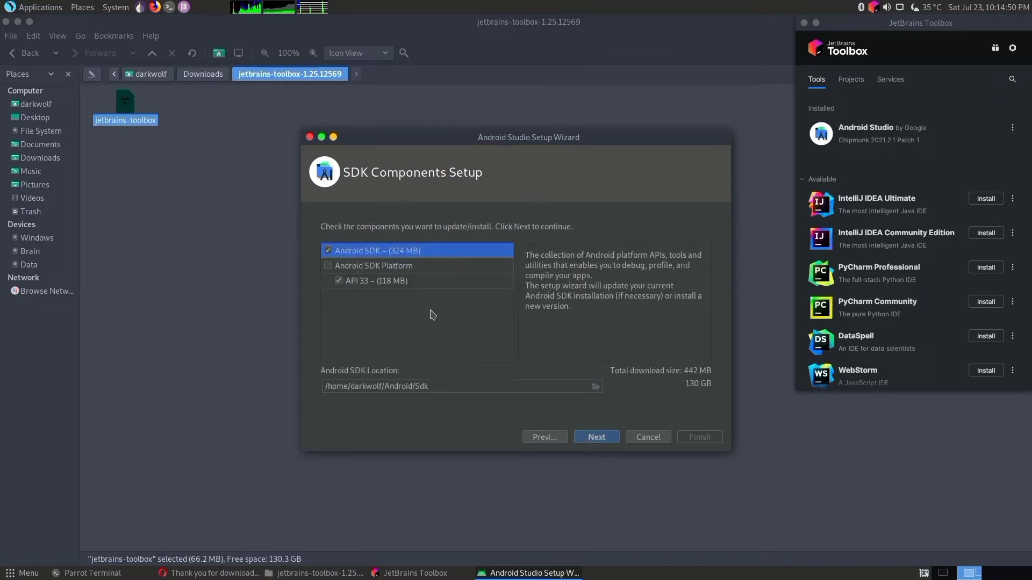
click(330, 267)
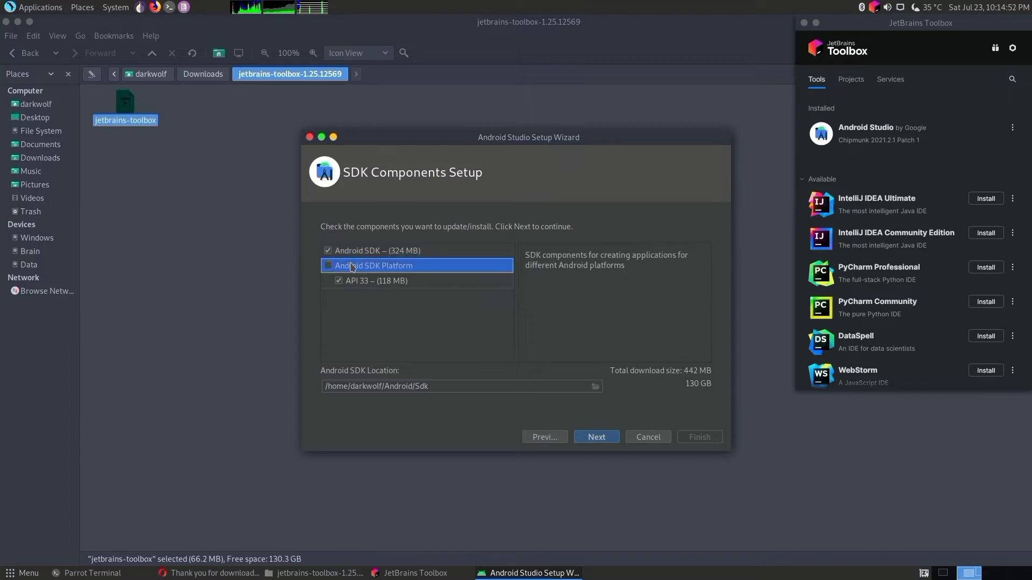
click(383, 287)
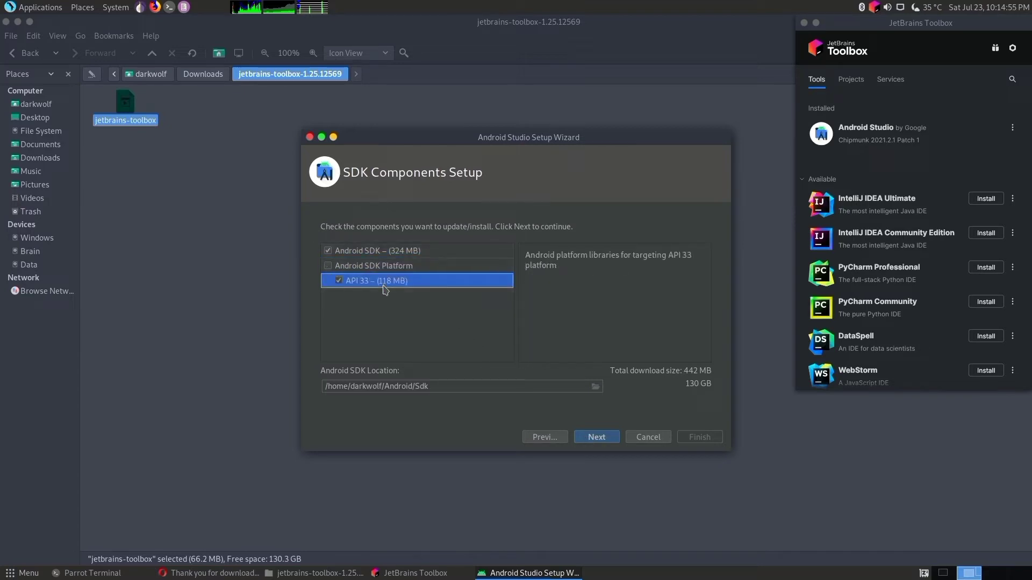
click(413, 268)
click(425, 256)
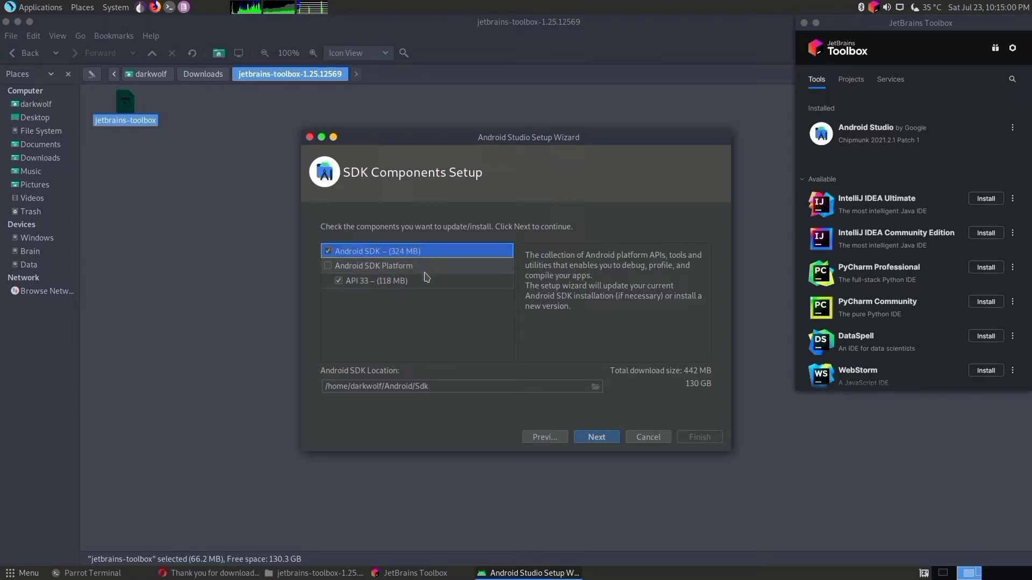
click(598, 440)
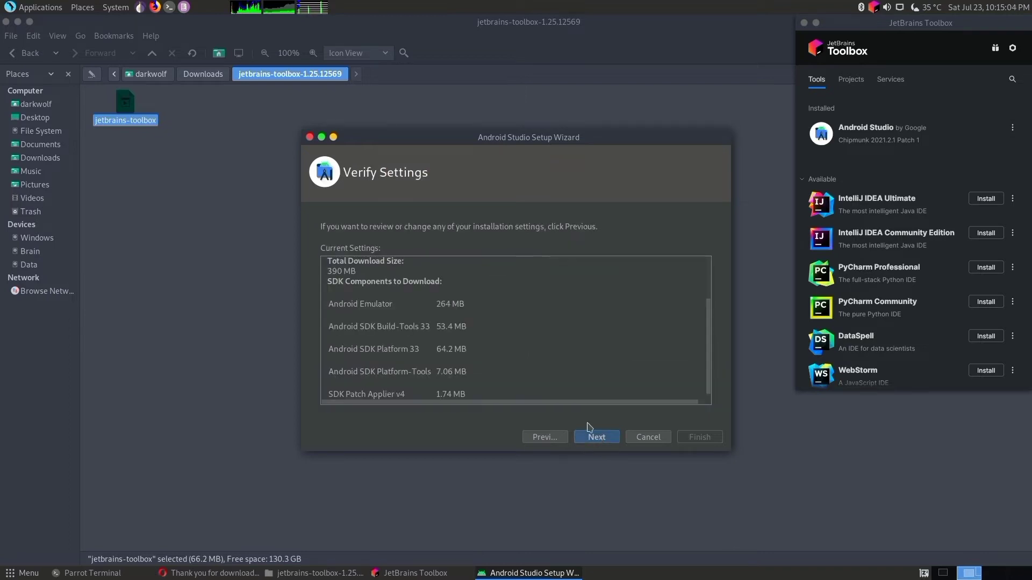
- Accept the android-sdk-license, download the SDK components with details shown, and finish the setup wizard
click(595, 445)
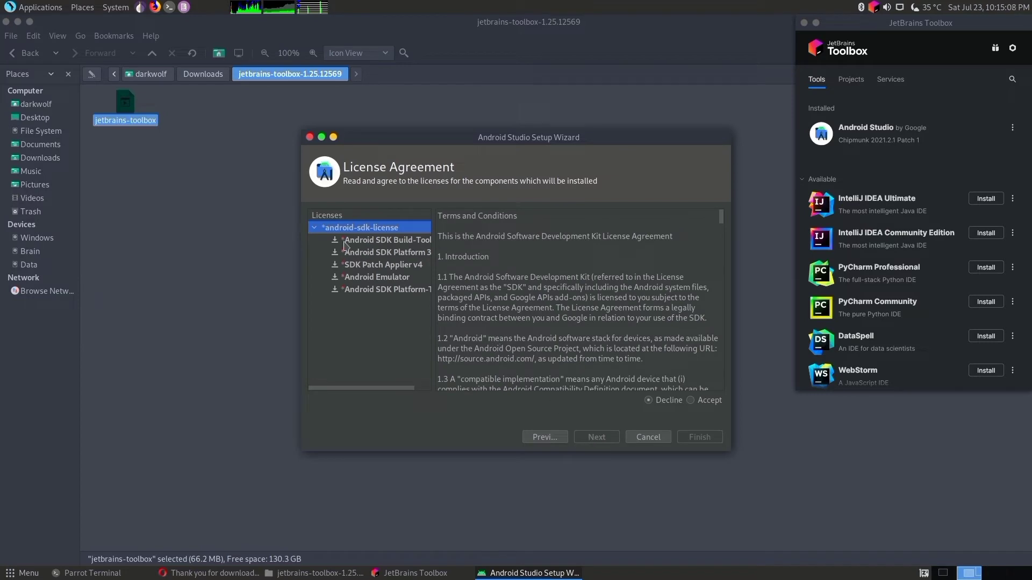
click(691, 401)
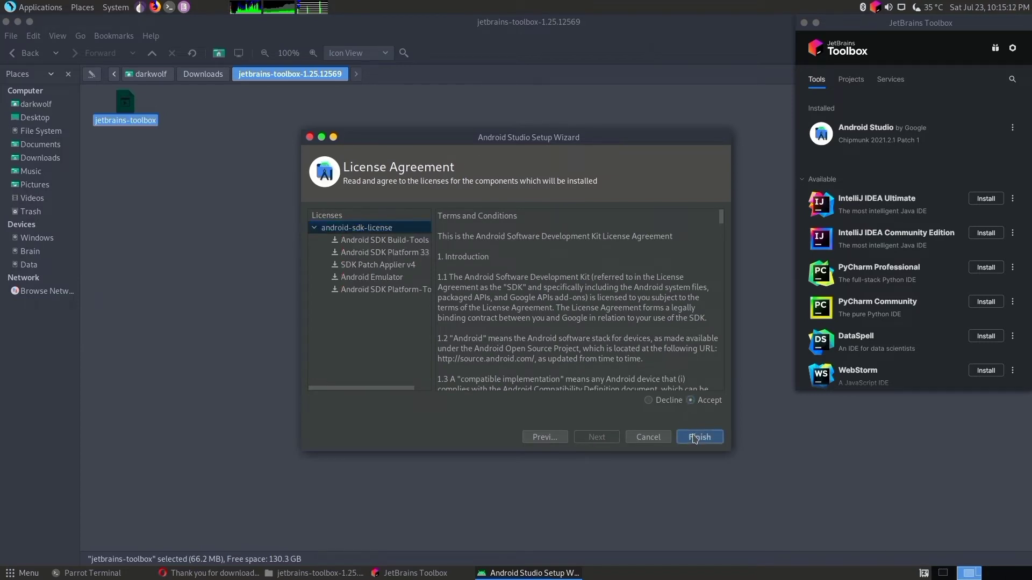
click(694, 438)
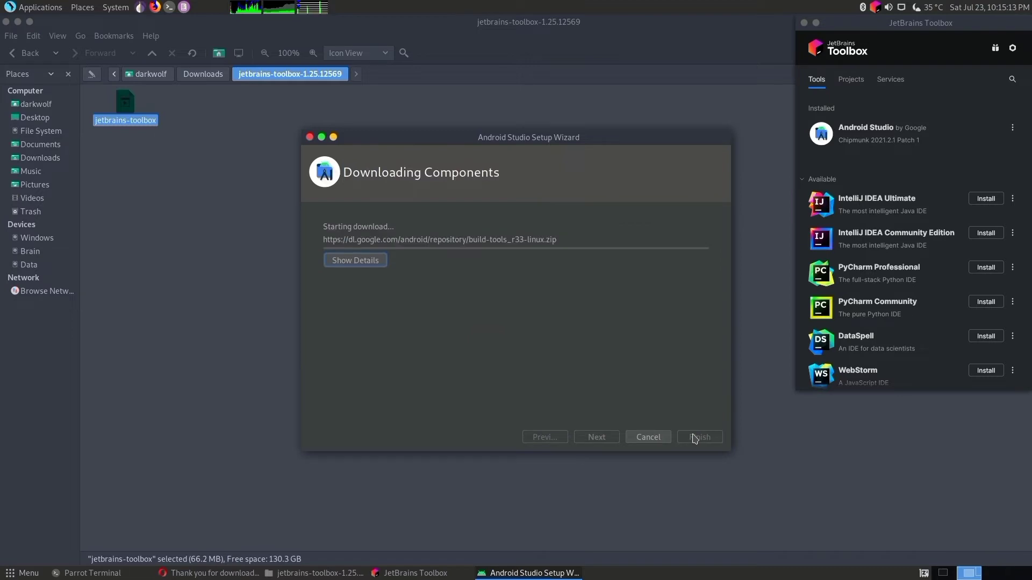
click(355, 260)
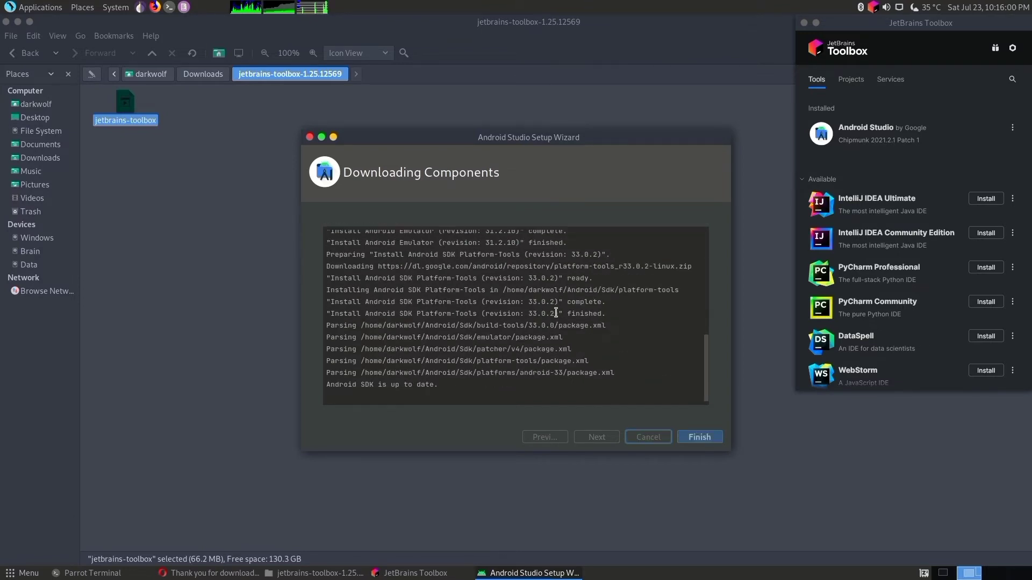
click(698, 436)
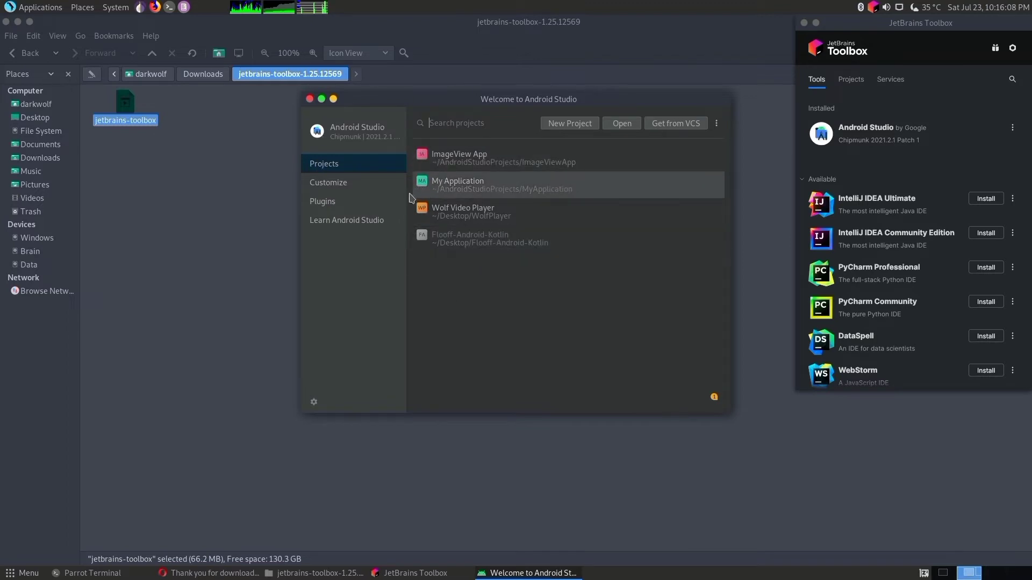
- Start a new Android Studio project from the Empty Activity template for Phone and Tablet
click(576, 126)
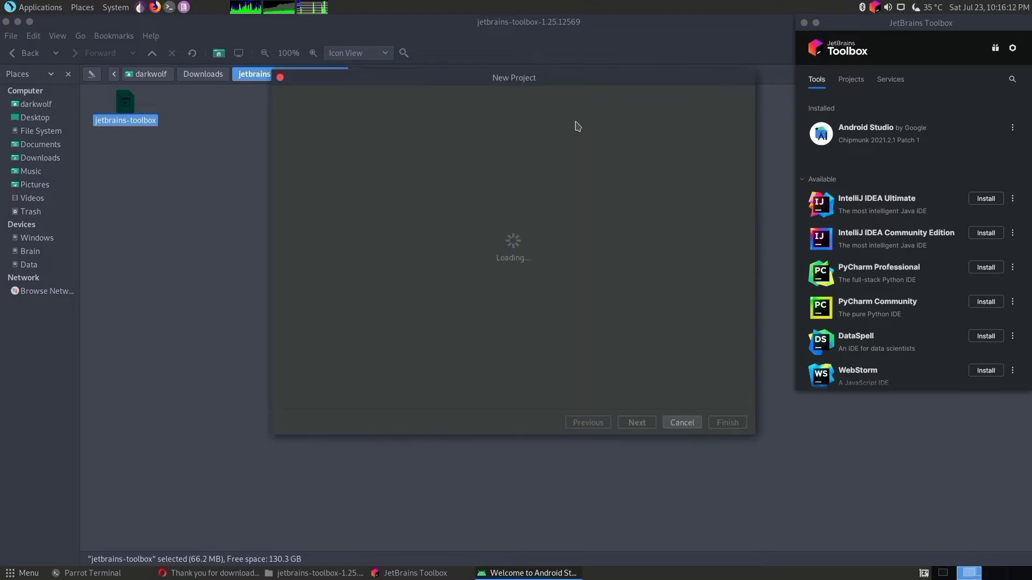
scroll(446, 253, down, 2)
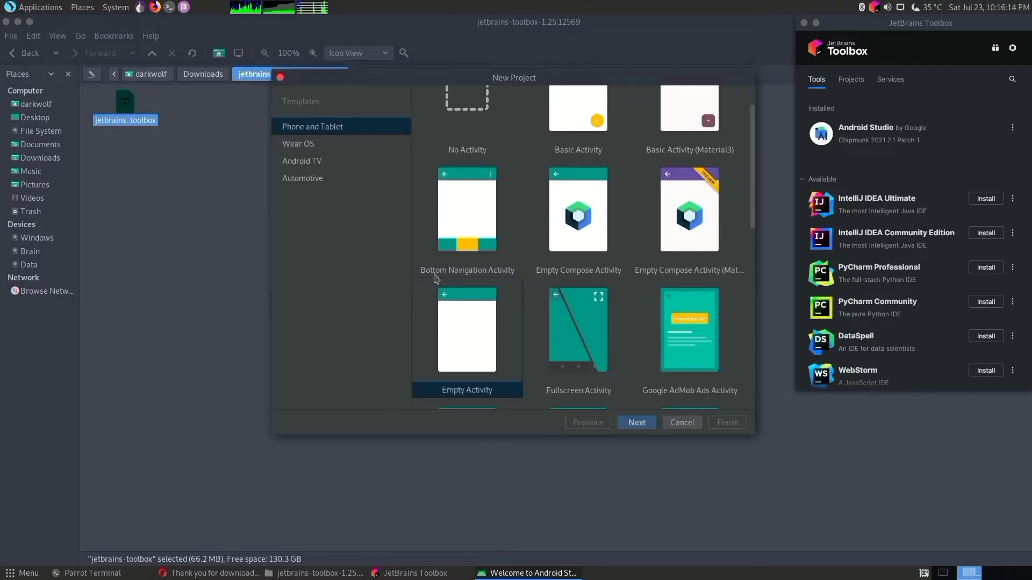
click(467, 341)
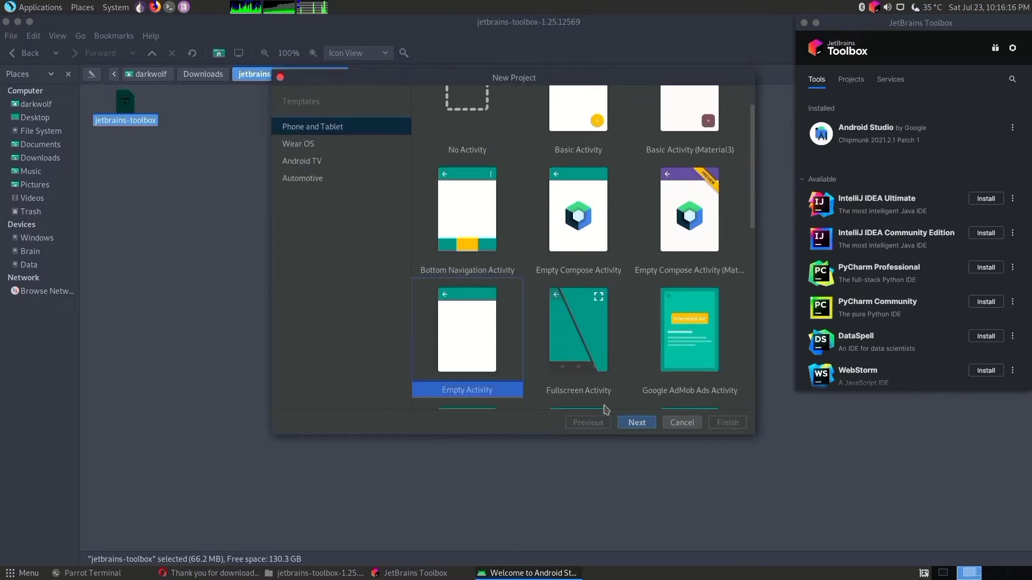
click(634, 423)
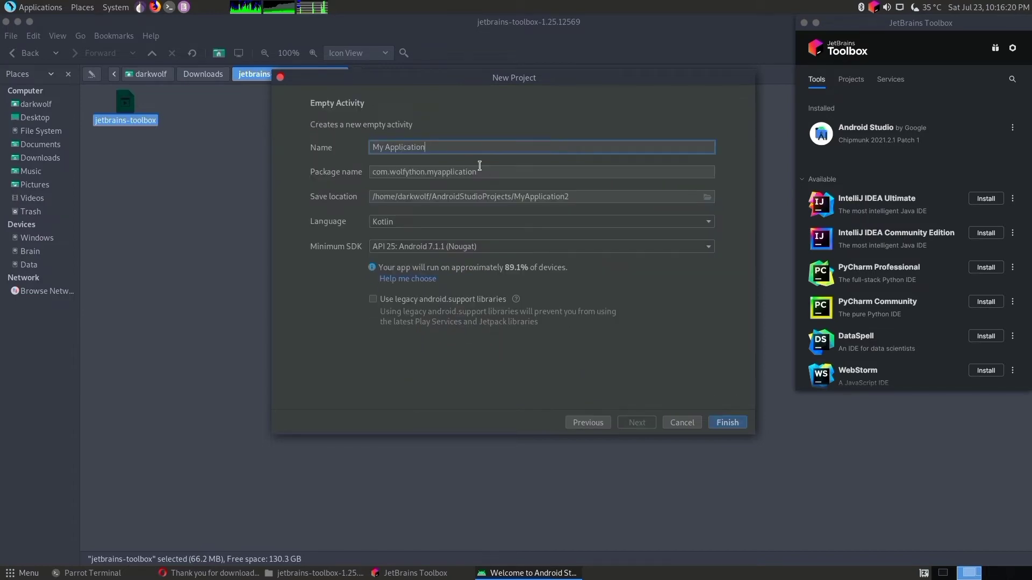
- Name the new project "My first app"
key(BackSpace)
key(BackSpace)
key(BackSpace)
key(BackSpace)
key(BackSpace)
key(BackSpace)
key(BackSpace)
key(BackSpace)
key(BackSpace)
key(BackSpace)
key(BackSpace)
key(BackSpace)
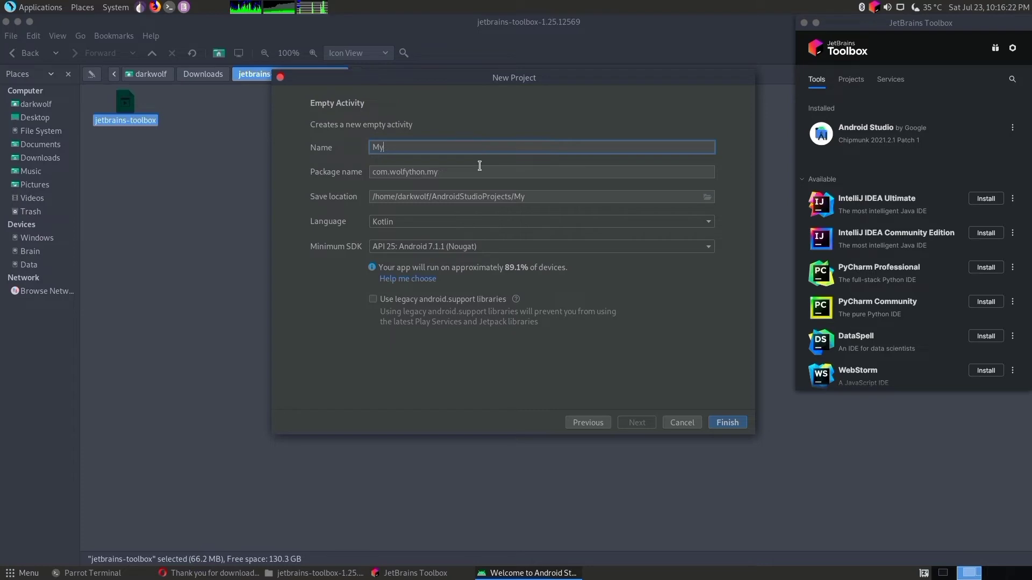
text(first )
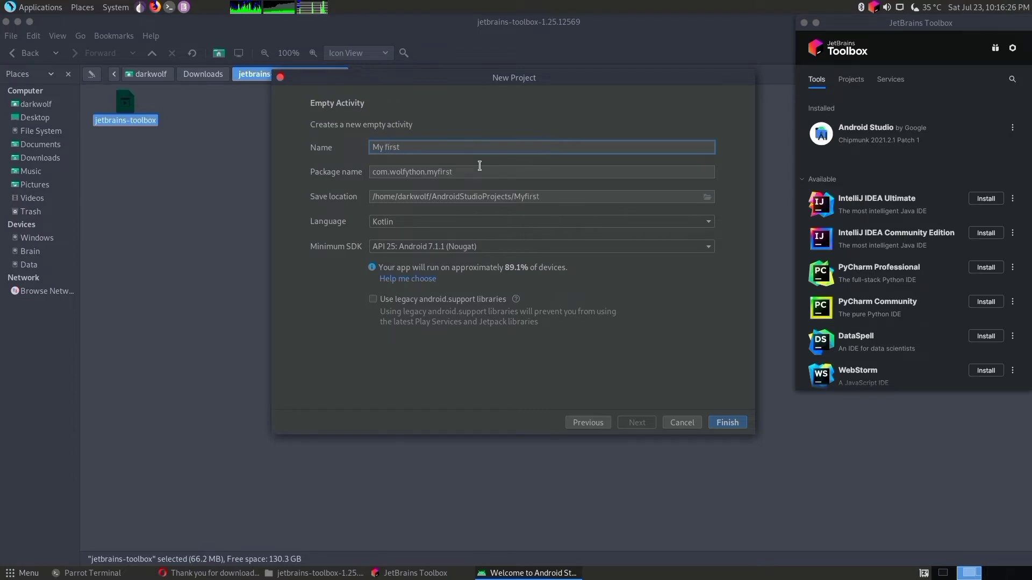
text(app)
- Set the minimum SDK to API 25: Android 7.1.1 (Nougat) and create the project, completing the required SDK platform installation
click(710, 247)
scroll(441, 268, up, 3)
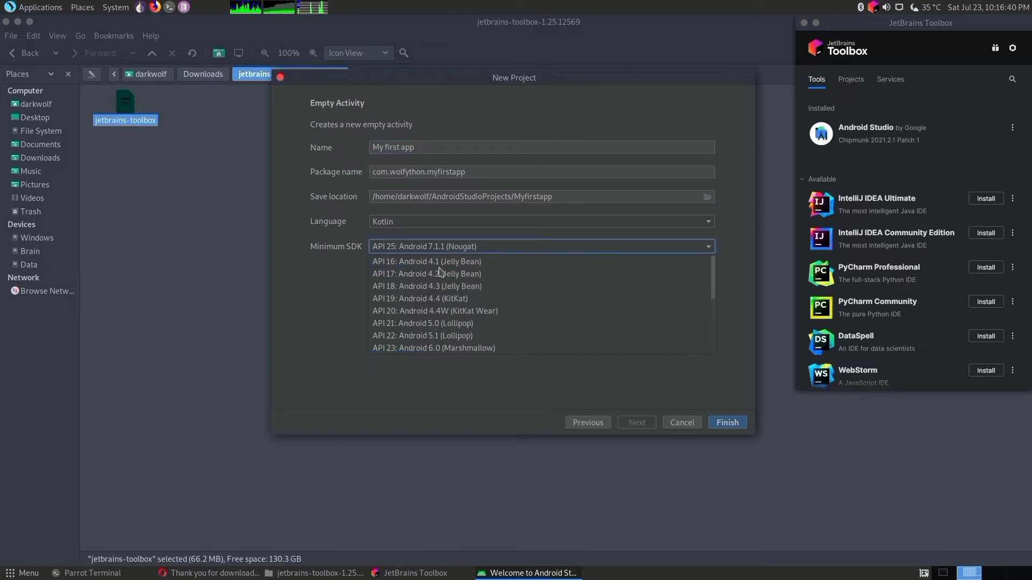
scroll(435, 283, down, 2)
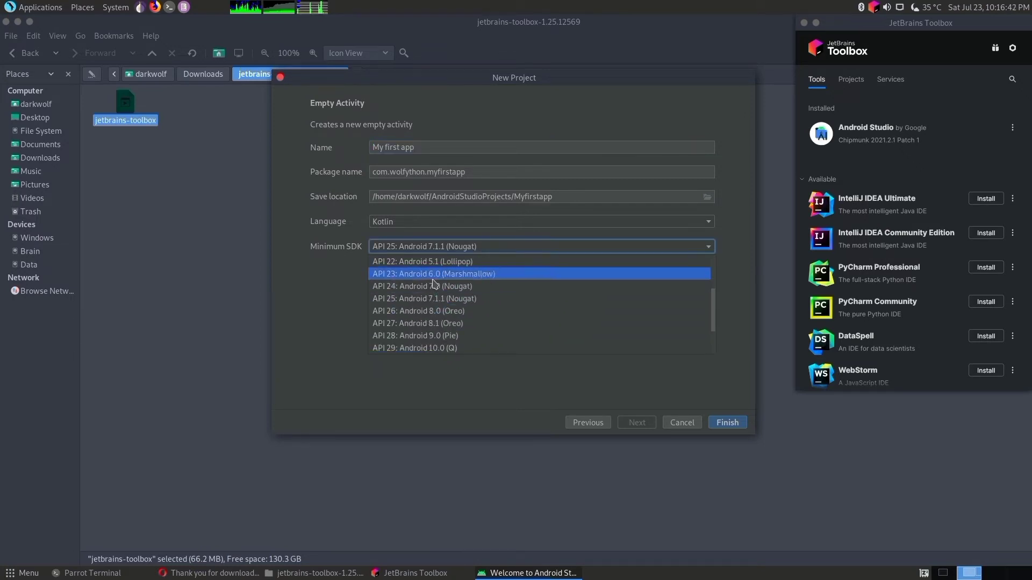
click(438, 299)
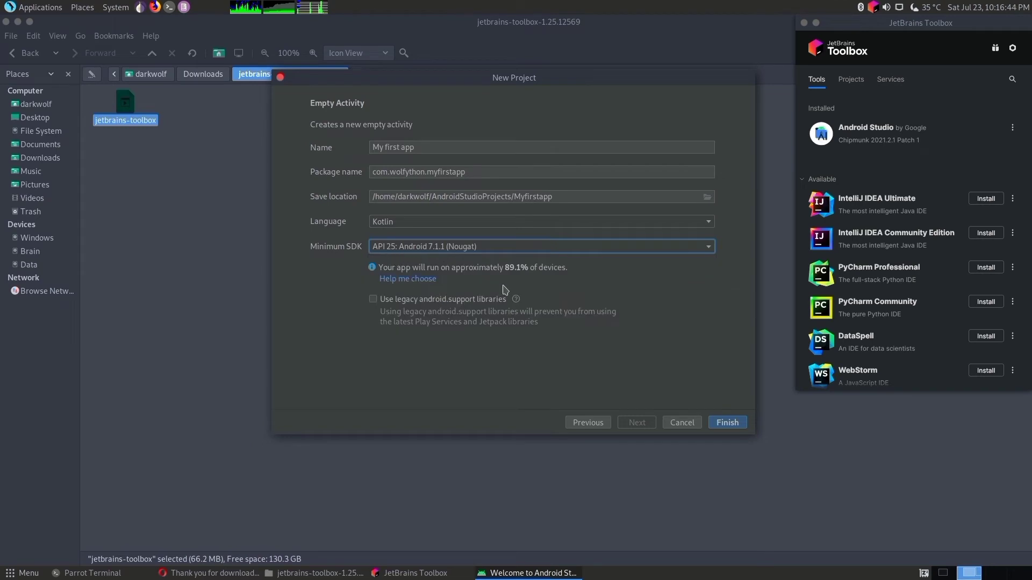
click(723, 423)
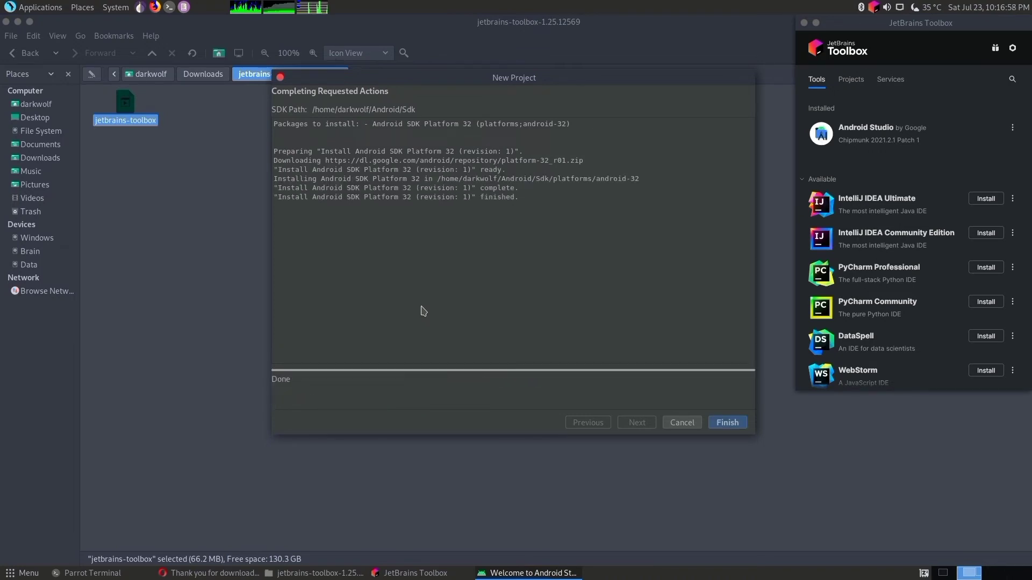
click(735, 424)
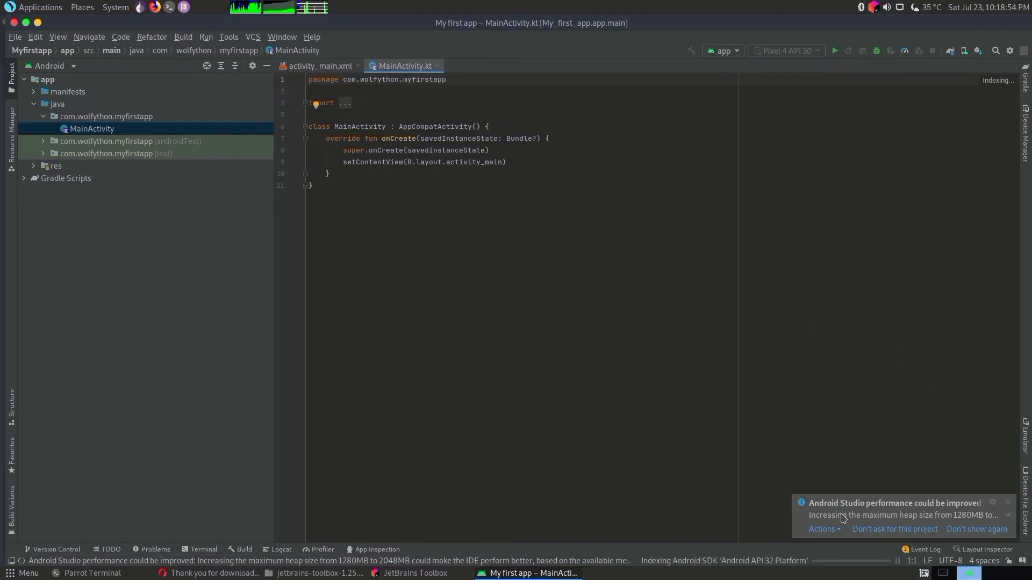
- Expand the performance notification and apply the recommended maximum heap size with an IDE restart
click(1007, 517)
click(835, 531)
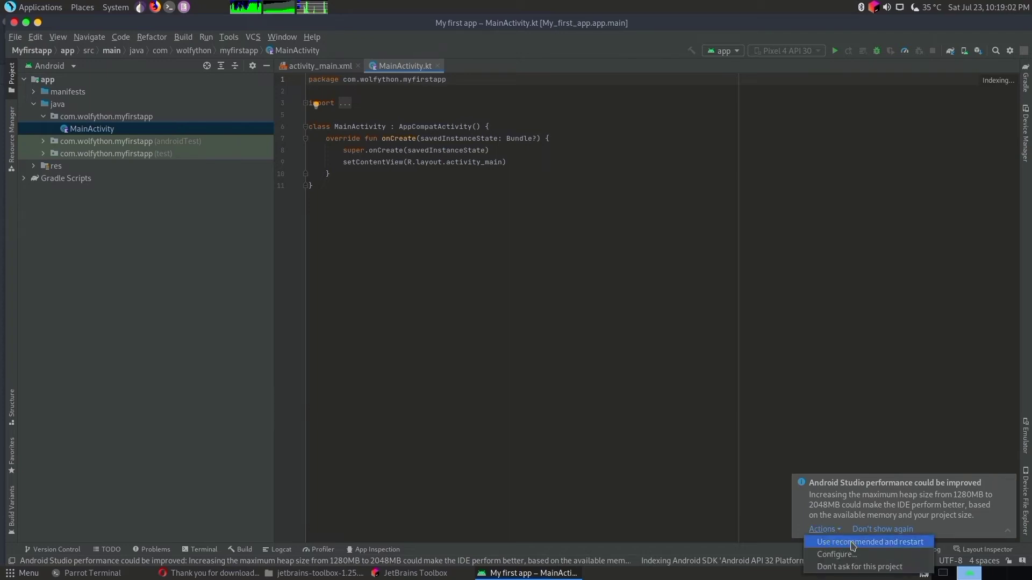
click(881, 546)
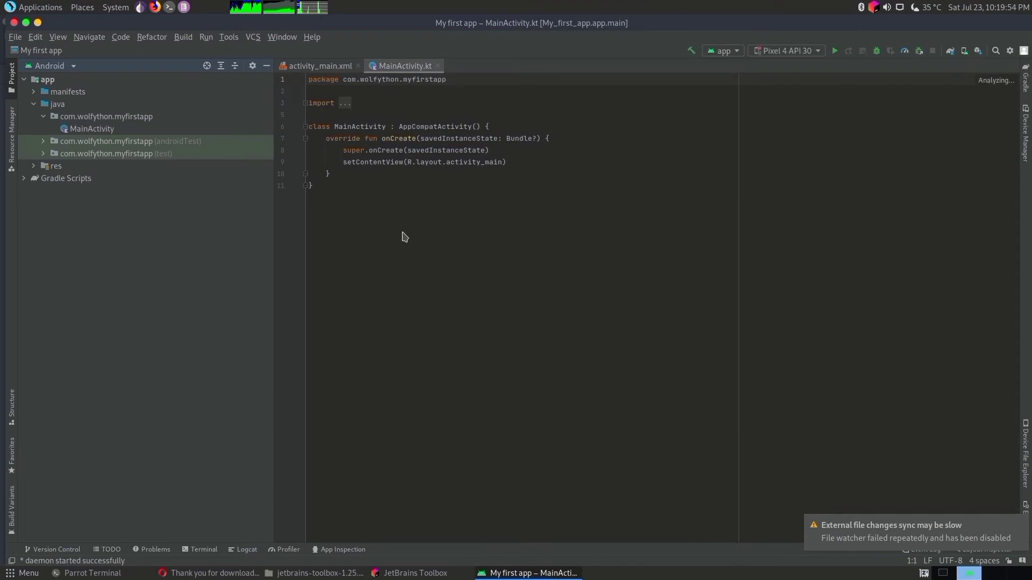
- Choose Pixel 4 API 30 as the run target and start creating a new virtual device in Device Manager
click(805, 54)
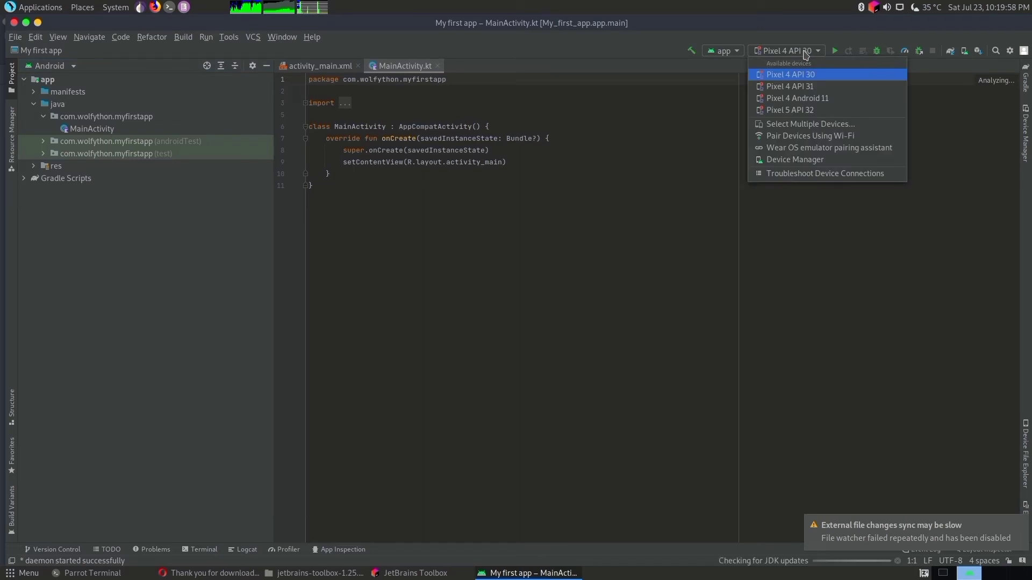
click(861, 75)
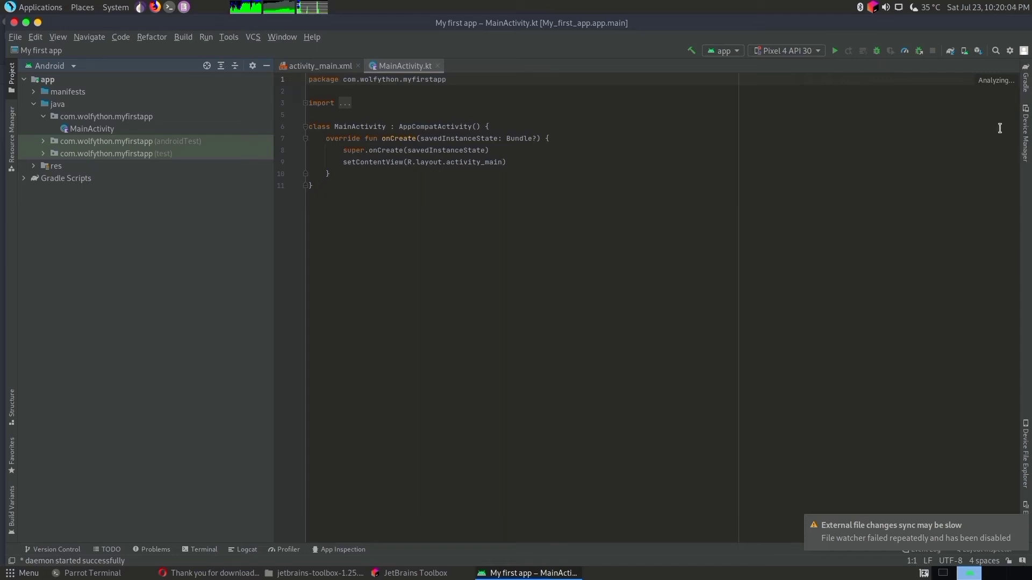
click(1027, 130)
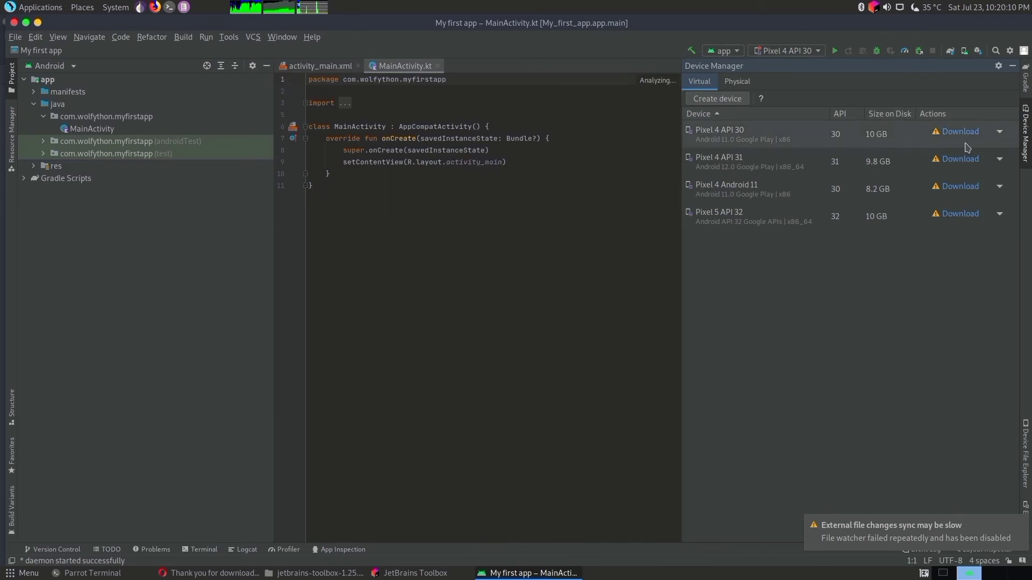
click(717, 101)
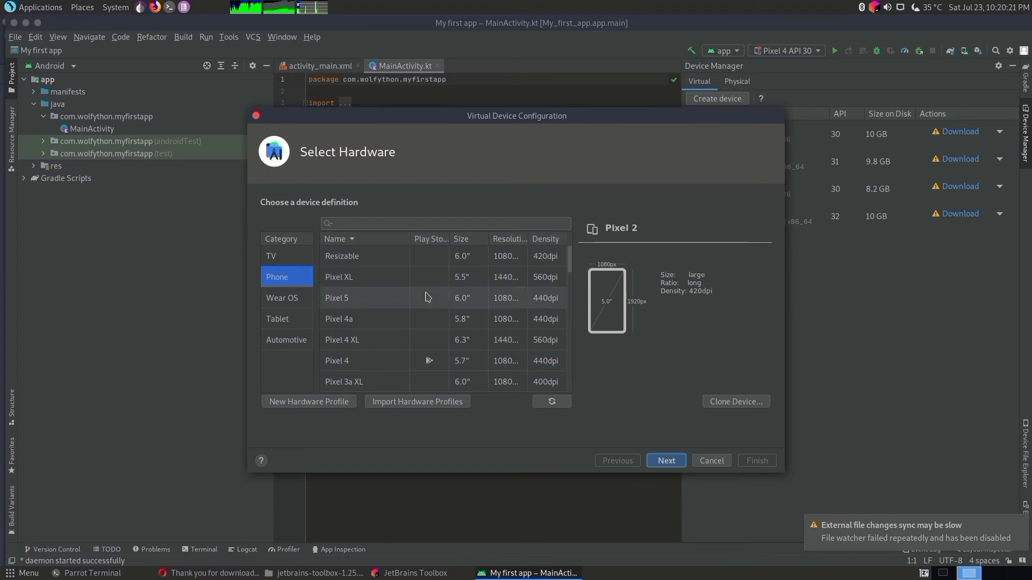
- Browse the phone hardware definitions and continue with Pixel 4 for the new virtual device
scroll(427, 297, down, 3)
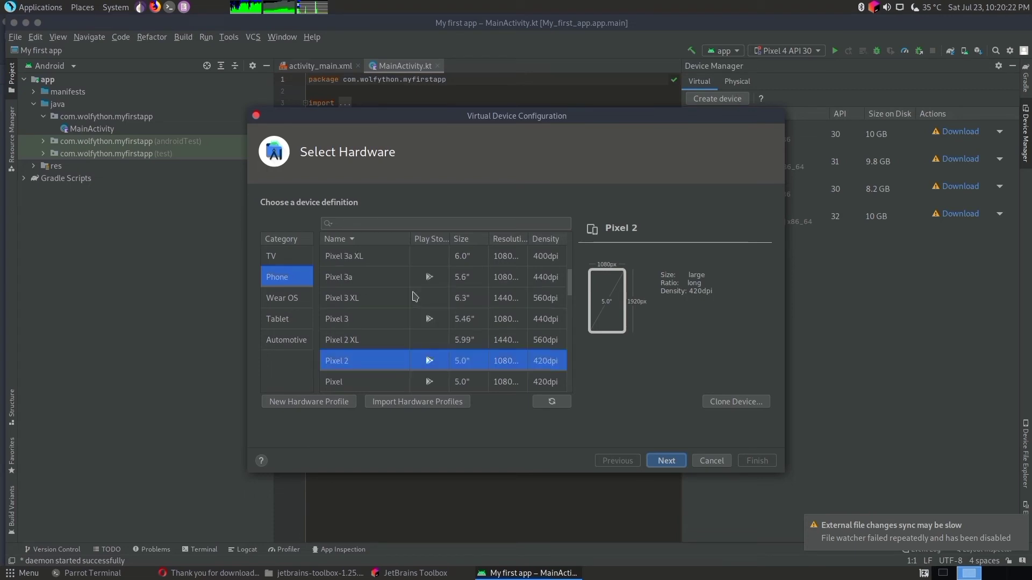
scroll(413, 296, up, 3)
scroll(365, 291, down, 3)
scroll(365, 291, up, 3)
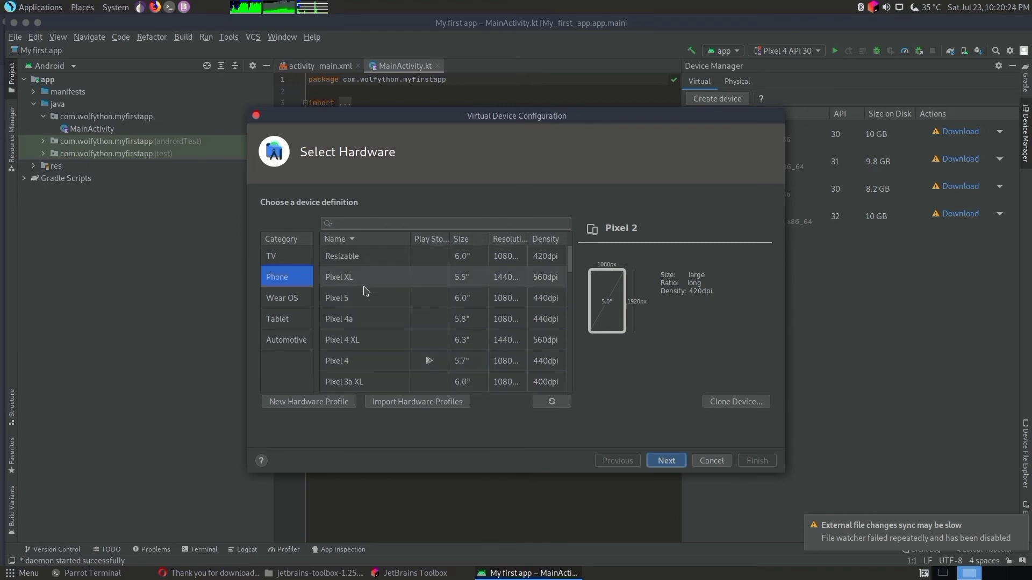
scroll(392, 357, down, 3)
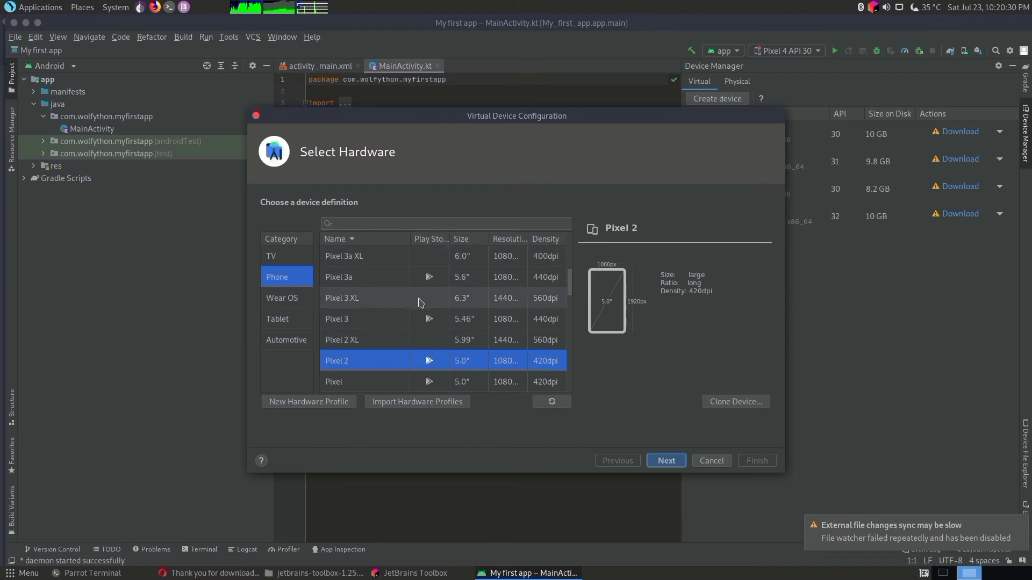
scroll(424, 323, up, 3)
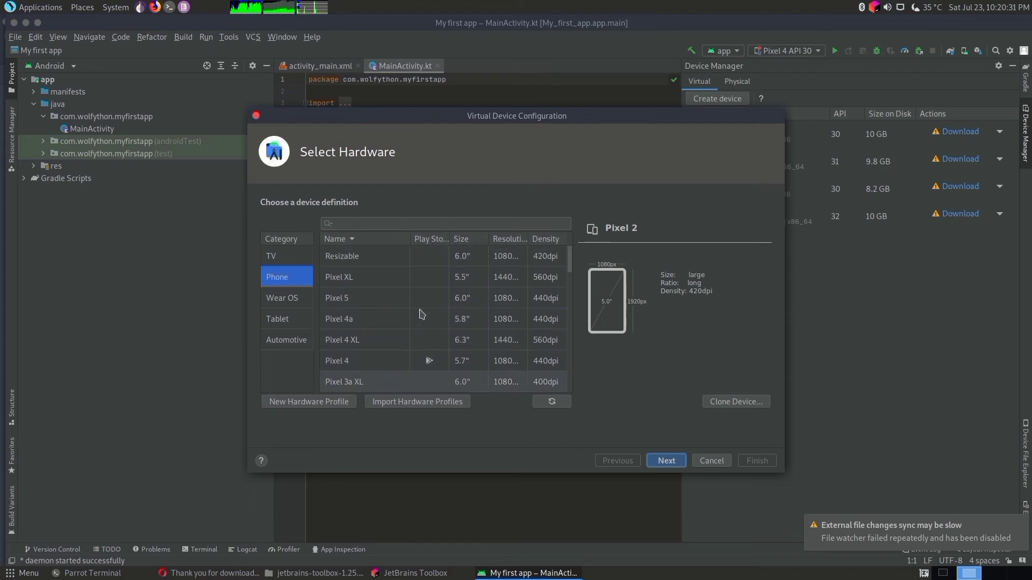
click(384, 362)
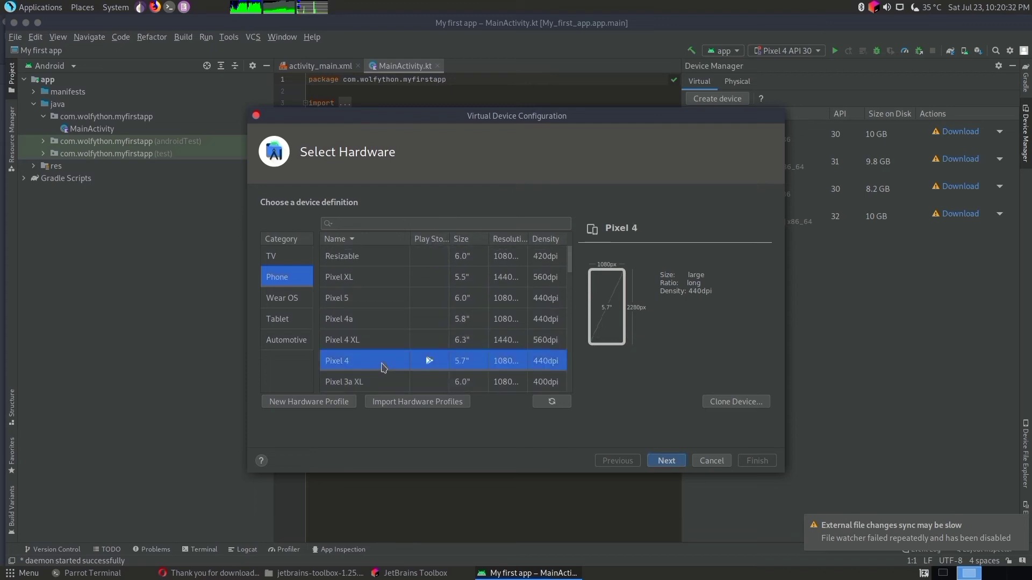
click(667, 461)
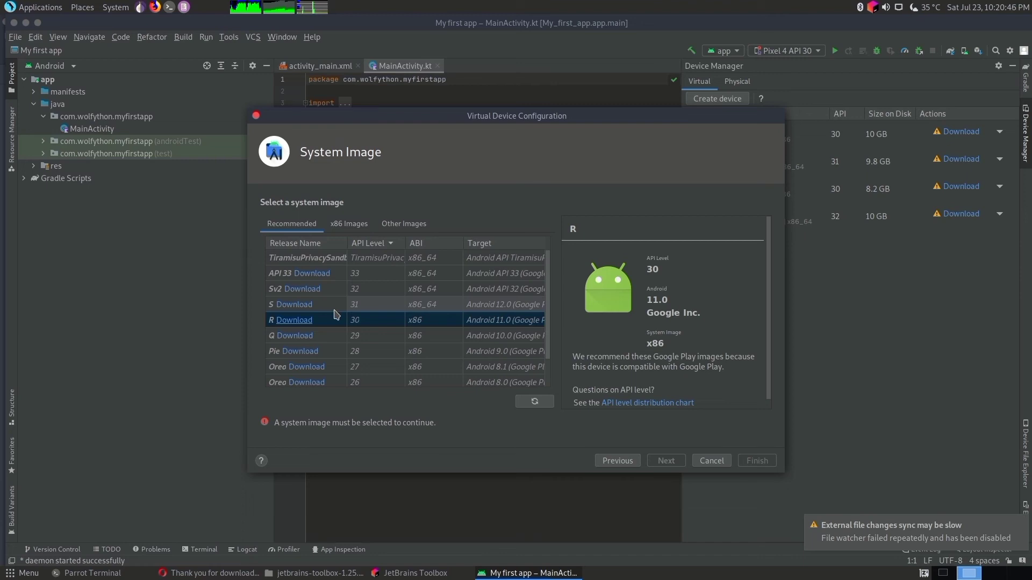
- Widen the Release Name column and download the API 33 x86_64 system image, accepting the android-sdk-preview-license
click(333, 257)
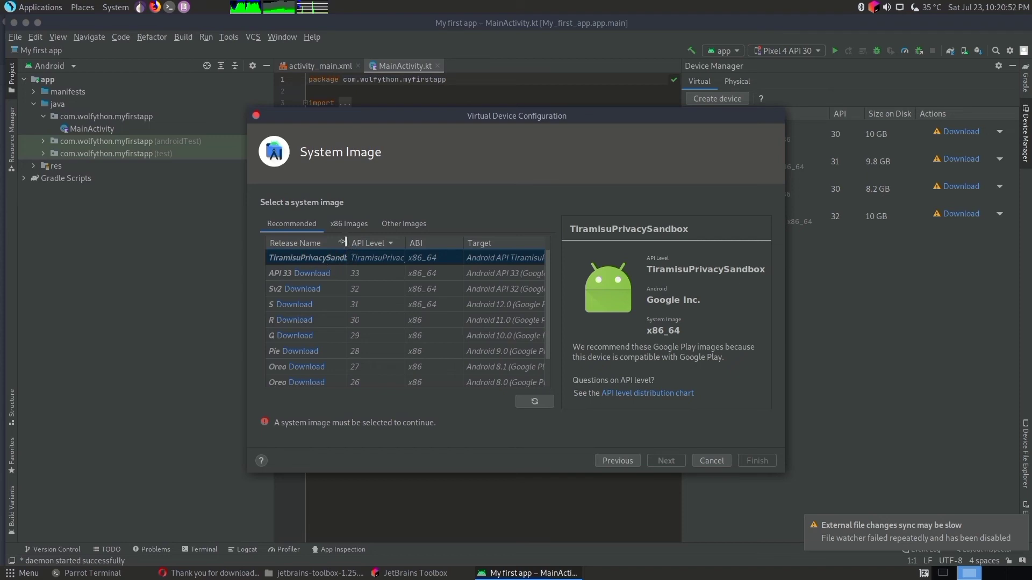
drag(347, 243, 421, 242)
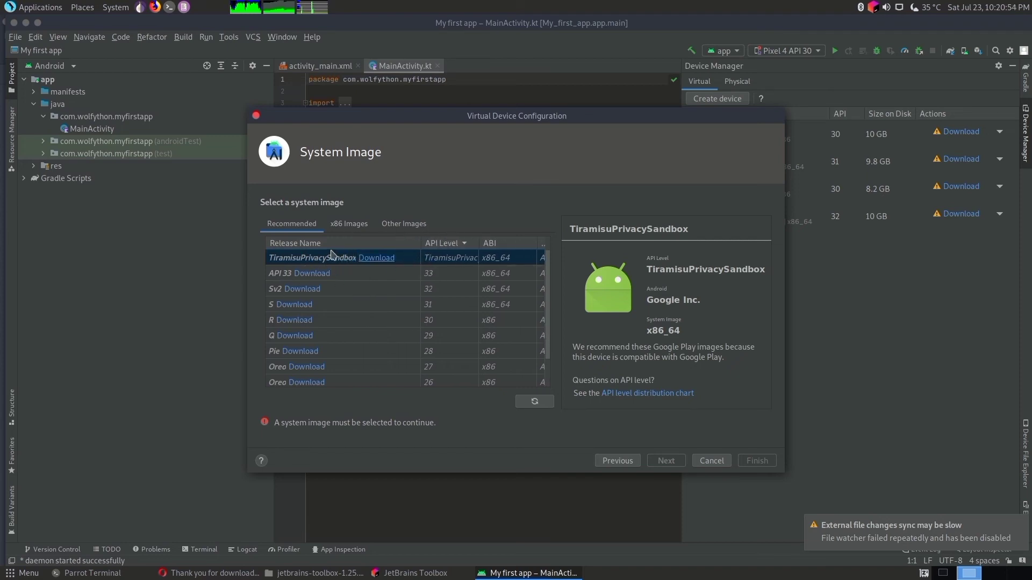
click(342, 277)
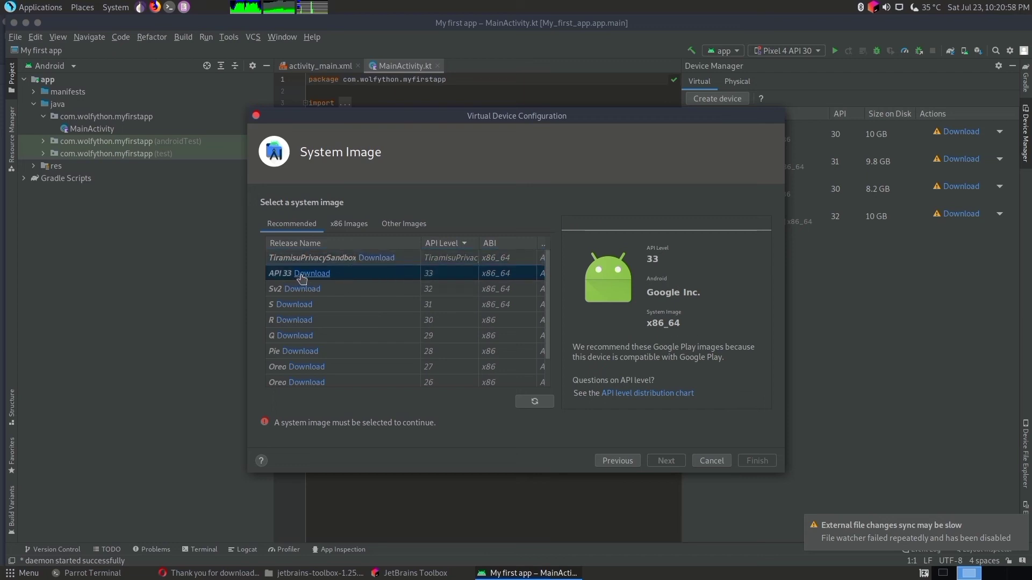
click(304, 275)
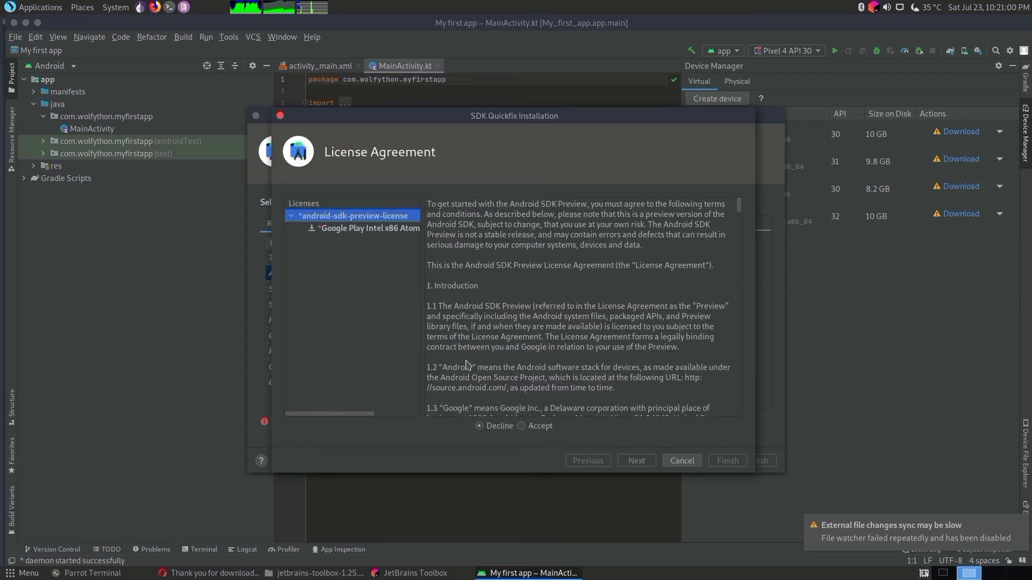
click(526, 429)
click(637, 461)
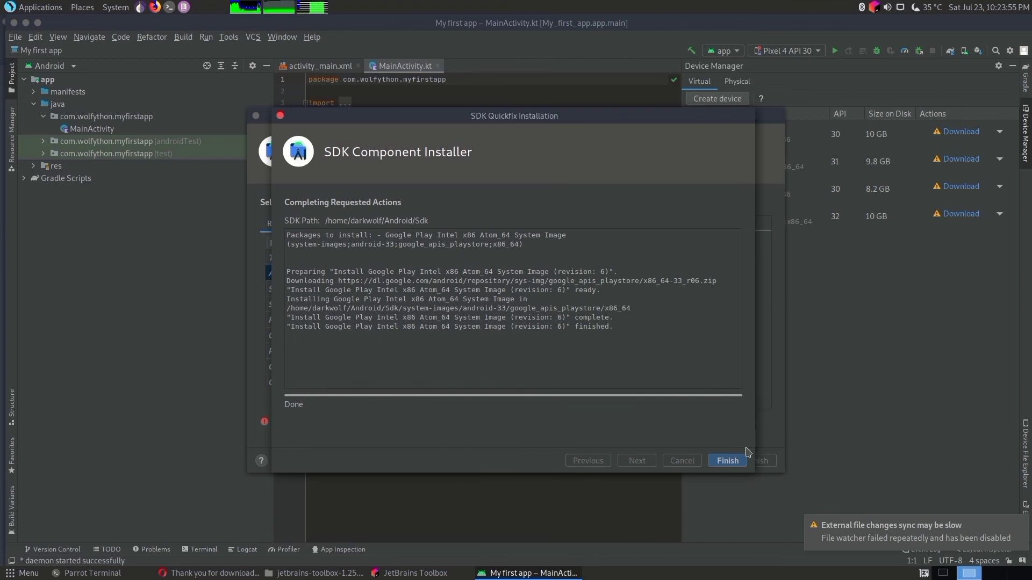
click(727, 461)
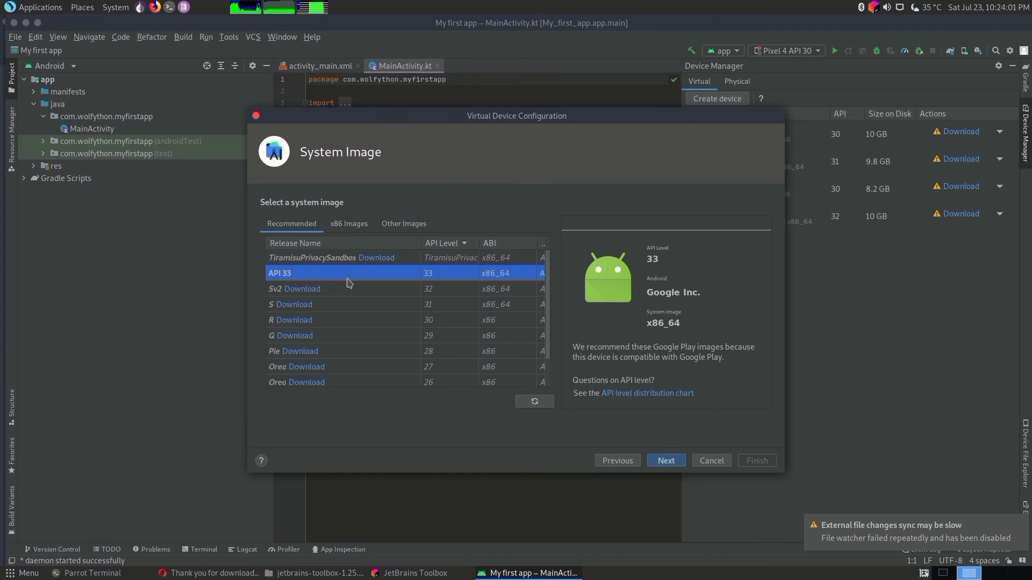
- Continue with the API 33 system image, review the configuration, and create the virtual device with portrait orientation and device frame enabled
click(665, 461)
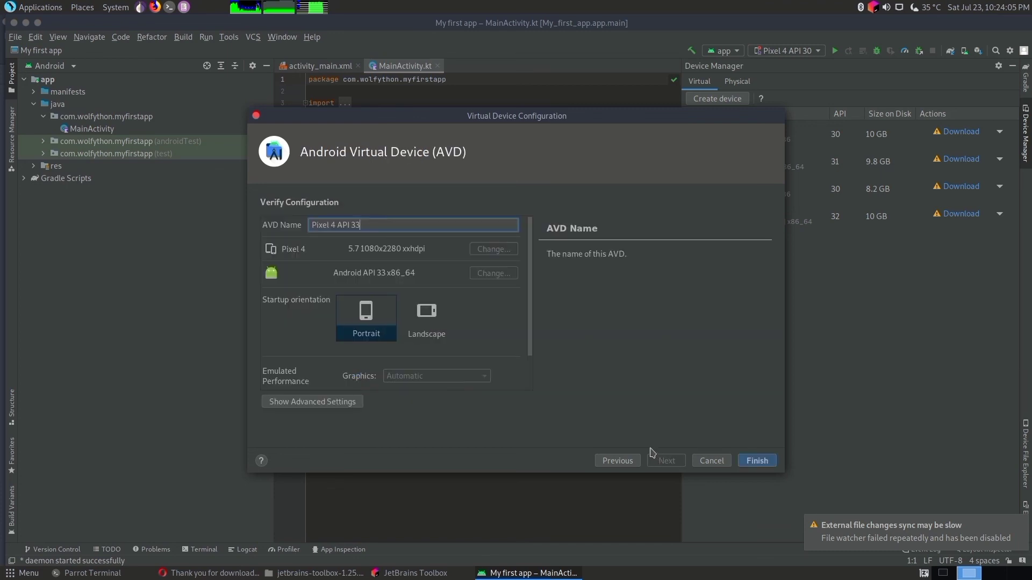
scroll(383, 273, down, 2)
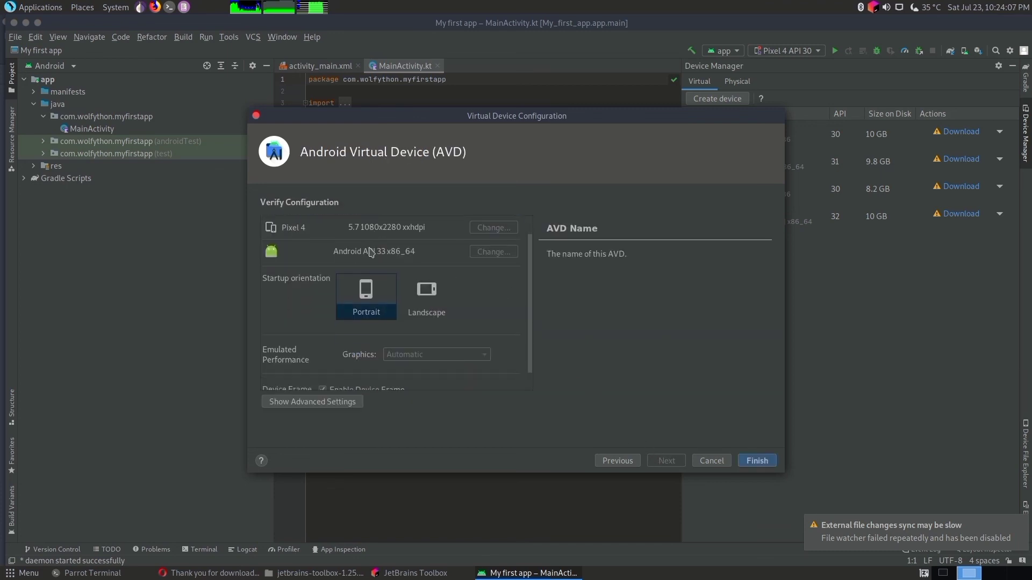
scroll(370, 248, down, 1)
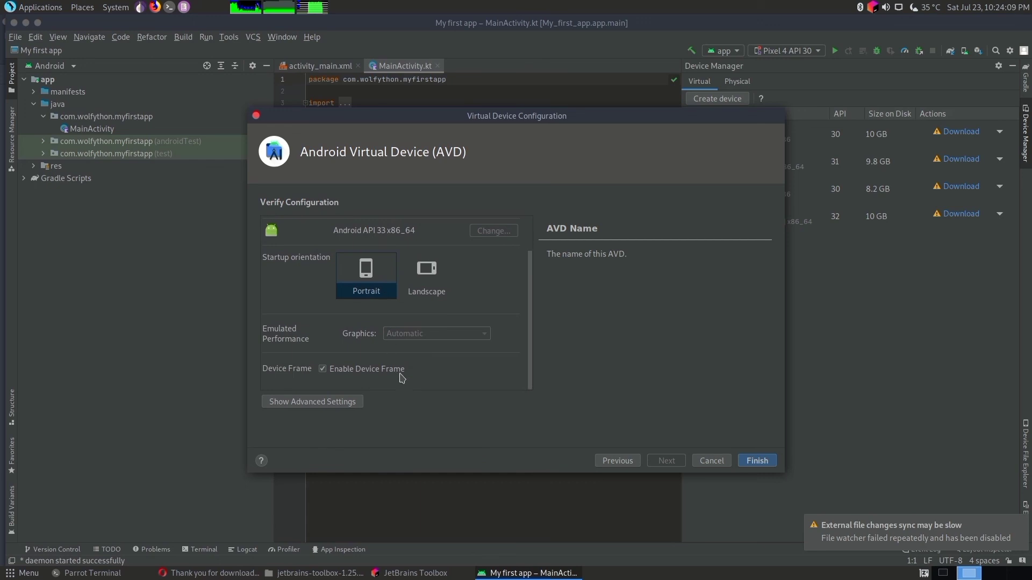
click(757, 461)
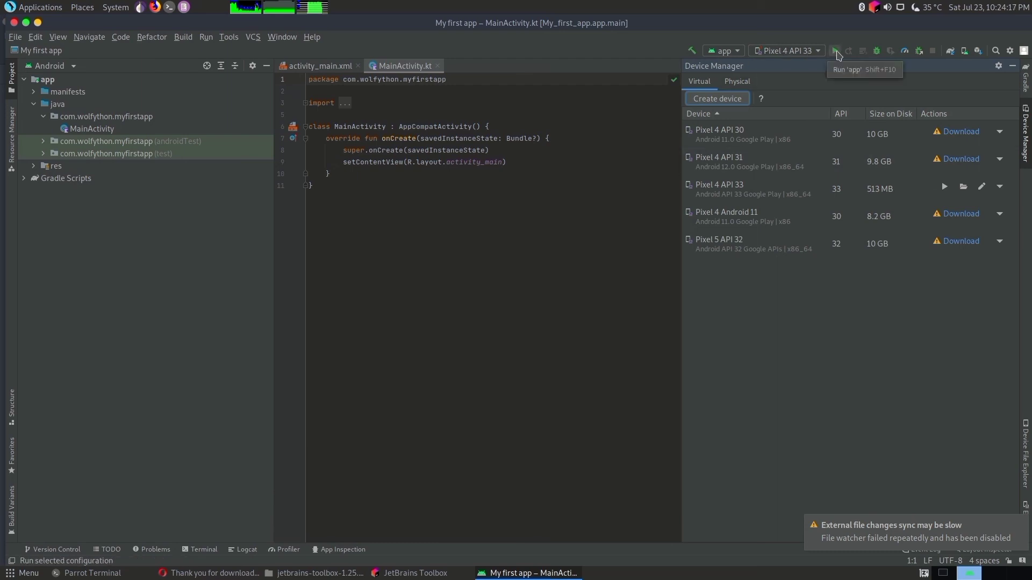
- Run the app on the Pixel 4 API 33 emulator and open the emulated phone's app drawer
click(836, 52)
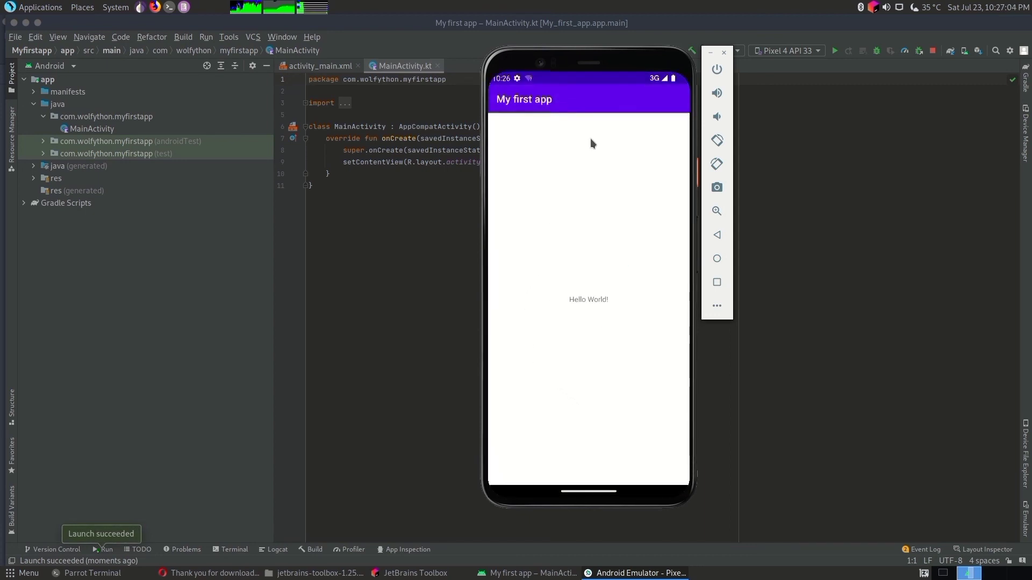
drag(555, 69, 636, 107)
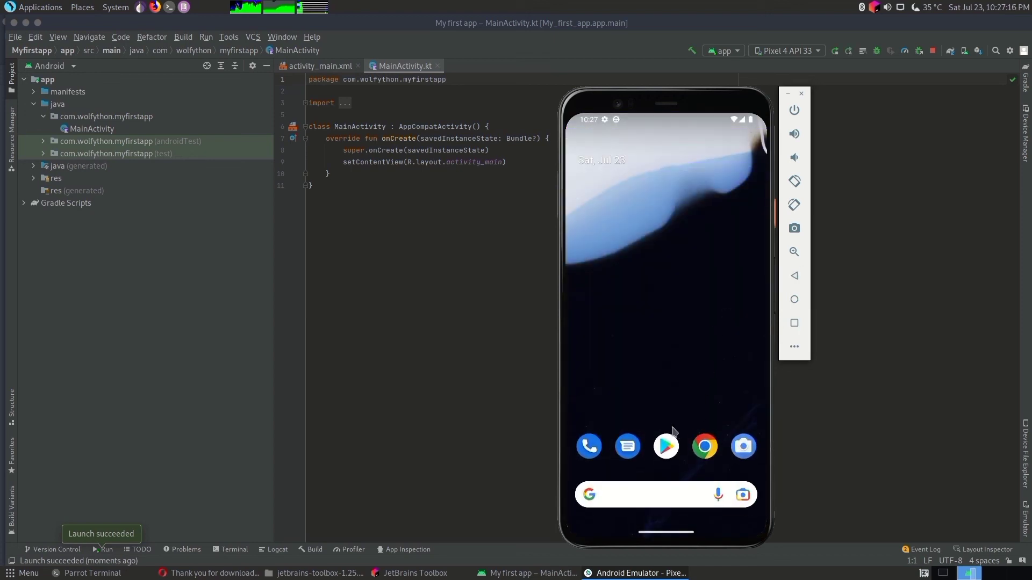
drag(663, 413, 691, 114)
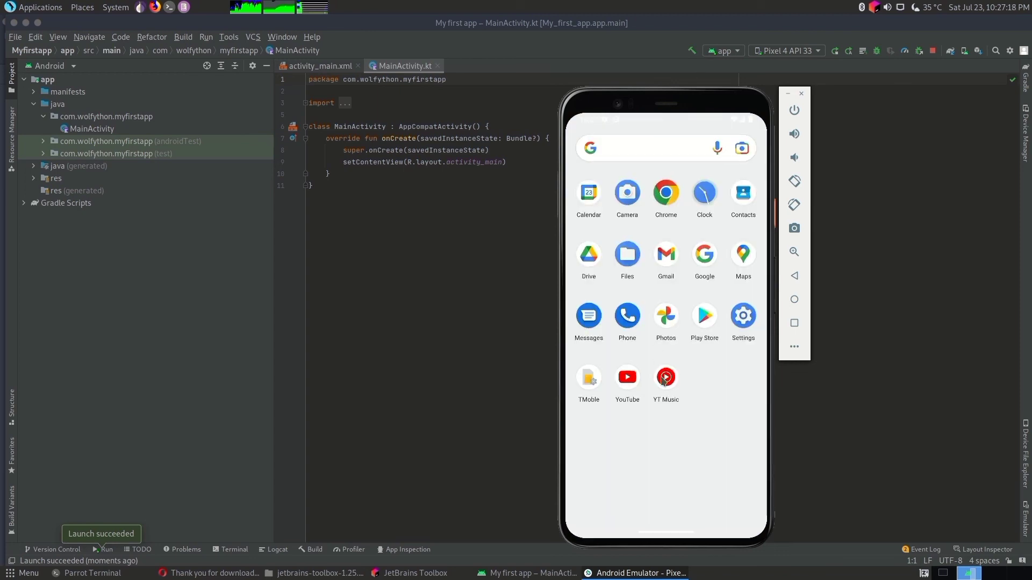